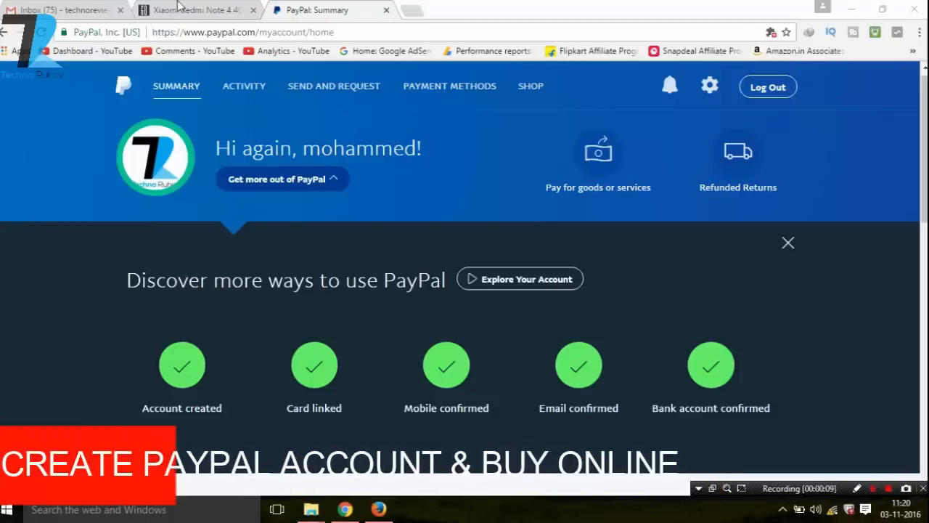
# - Compare the Xiaomi Redmi Note 4 product page on GearBest with the PayPal account summary
pyautogui.hotkey('ctrl', 'shift', 'Tab')
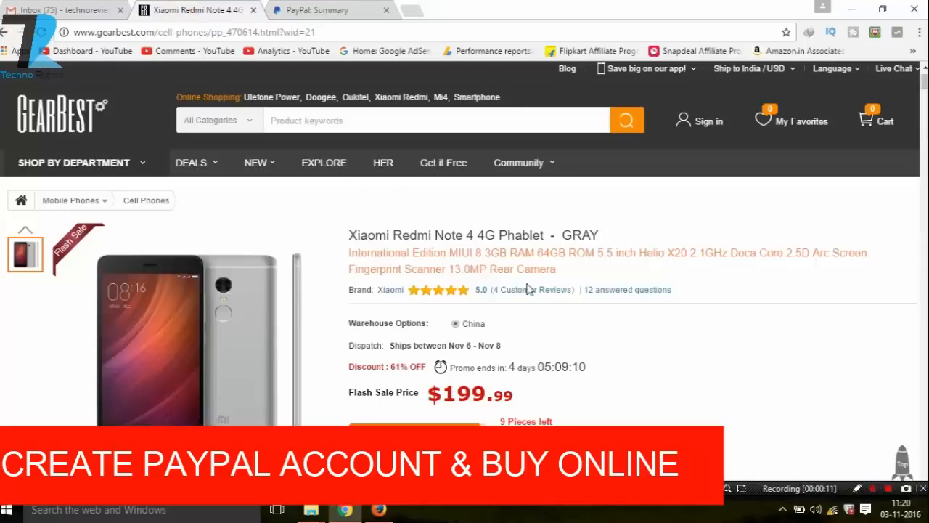
pyautogui.moveTo(913, 120)
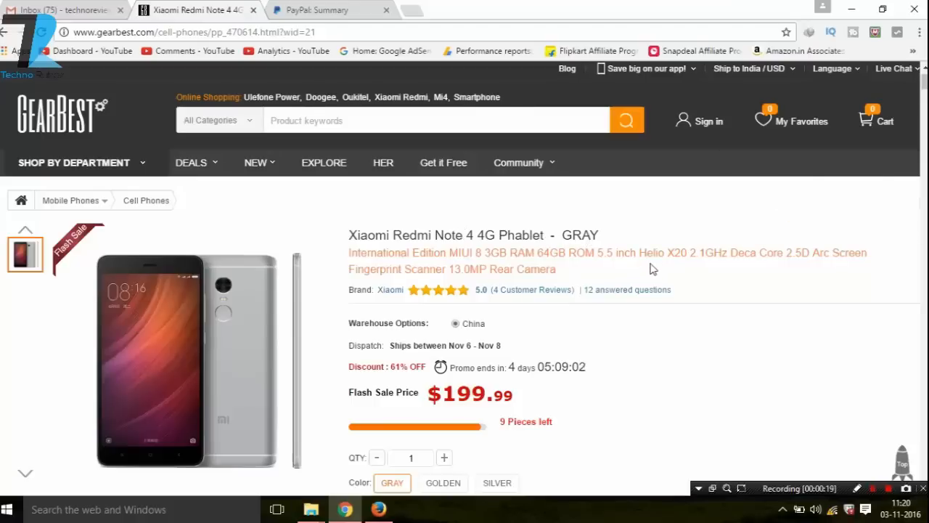
pyautogui.click(328, 10)
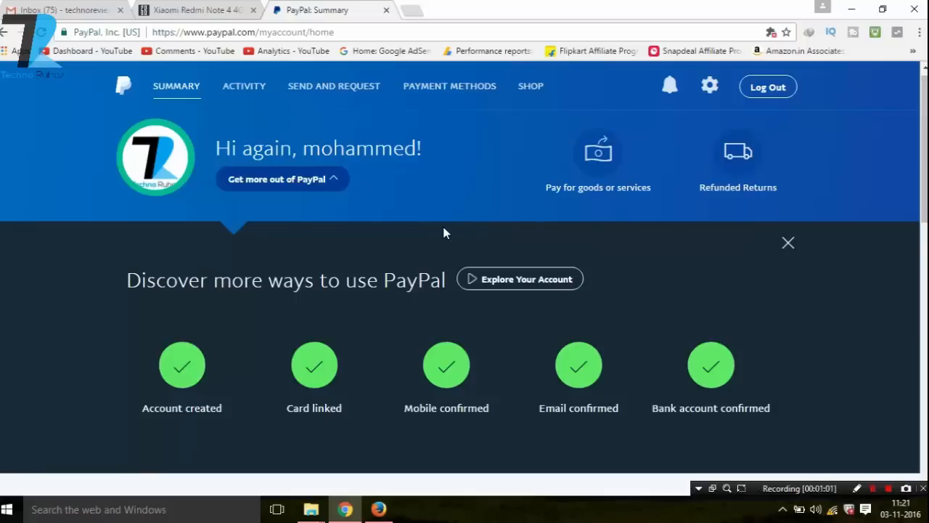
pyautogui.click(161, 7)
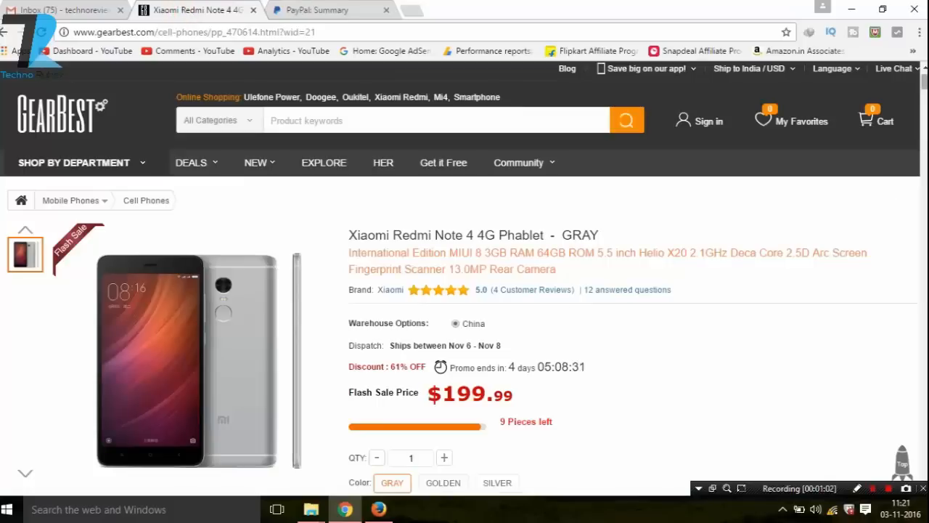
pyautogui.click(342, 9)
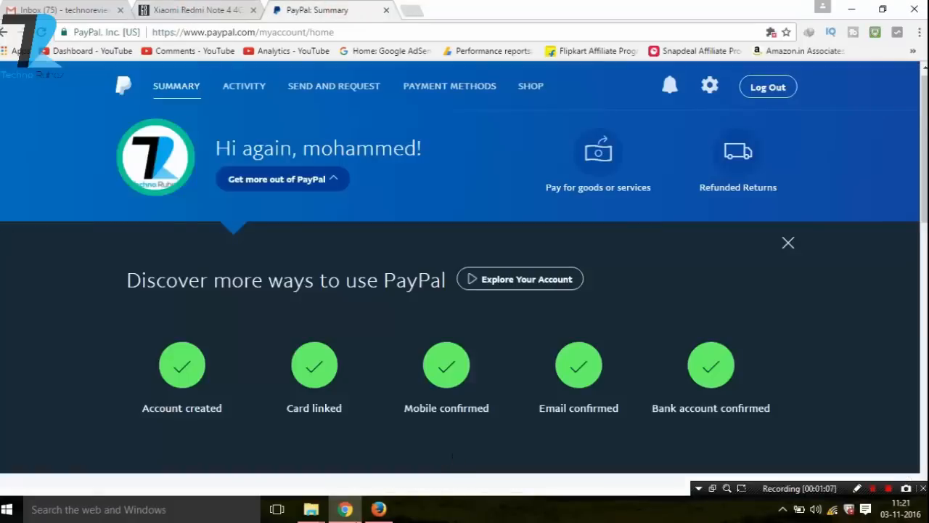
# - Switch to Firefox and read the descriptions of the Individual and Business account types on the PayPal sign-up page
pyautogui.click(378, 509)
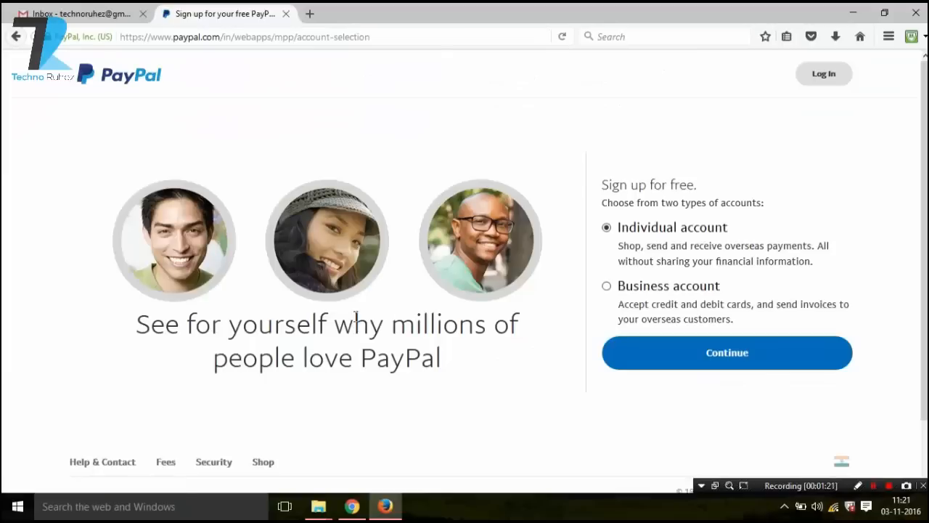
pyautogui.moveTo(591, 166); pyautogui.dragTo(798, 363)
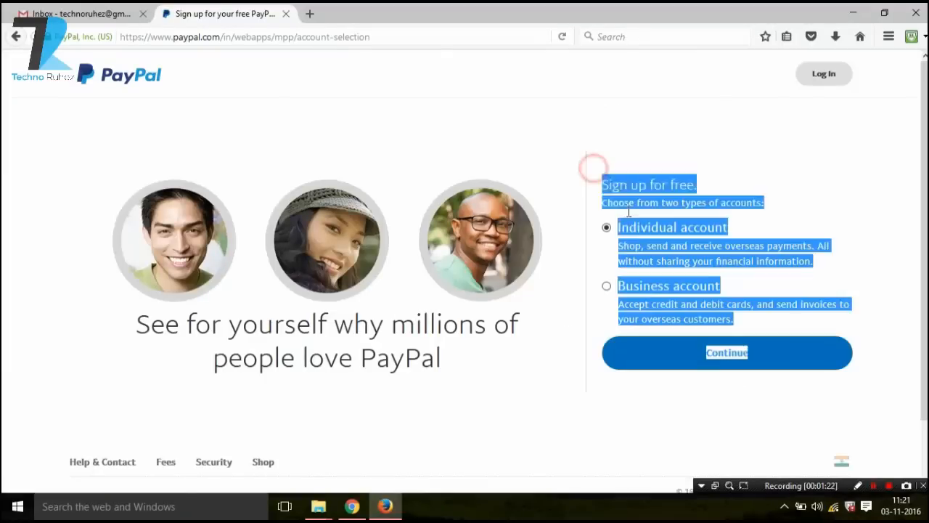
pyautogui.click(747, 196)
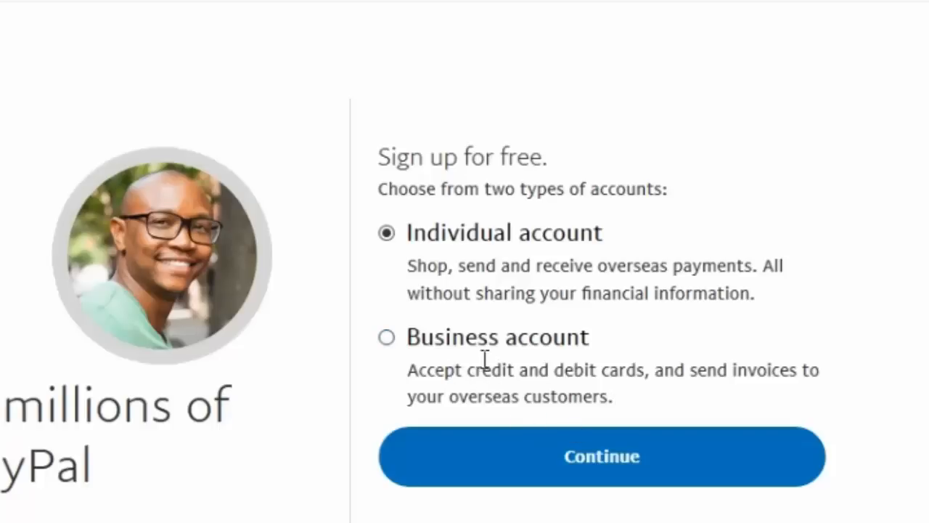
pyautogui.moveTo(409, 338); pyautogui.dragTo(643, 415)
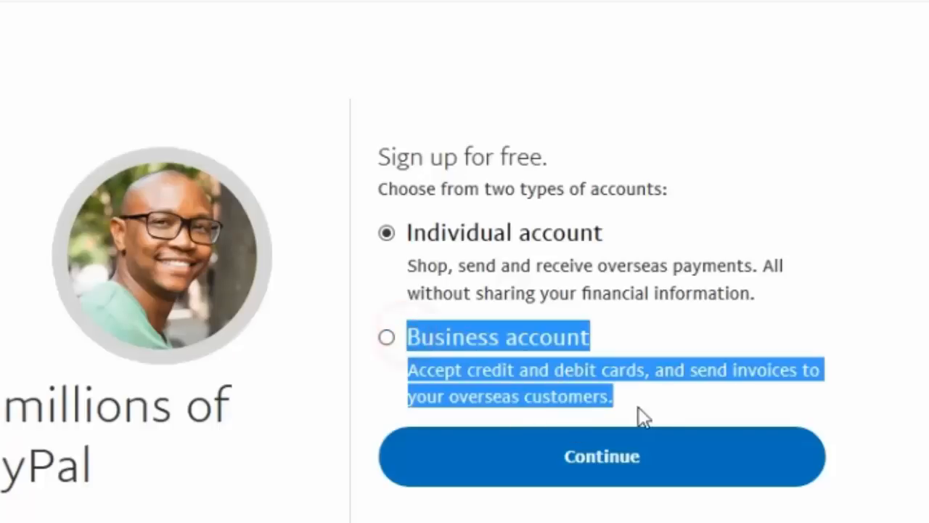
pyautogui.click(643, 380)
pyautogui.moveTo(455, 256); pyautogui.dragTo(504, 268)
pyautogui.click(484, 262)
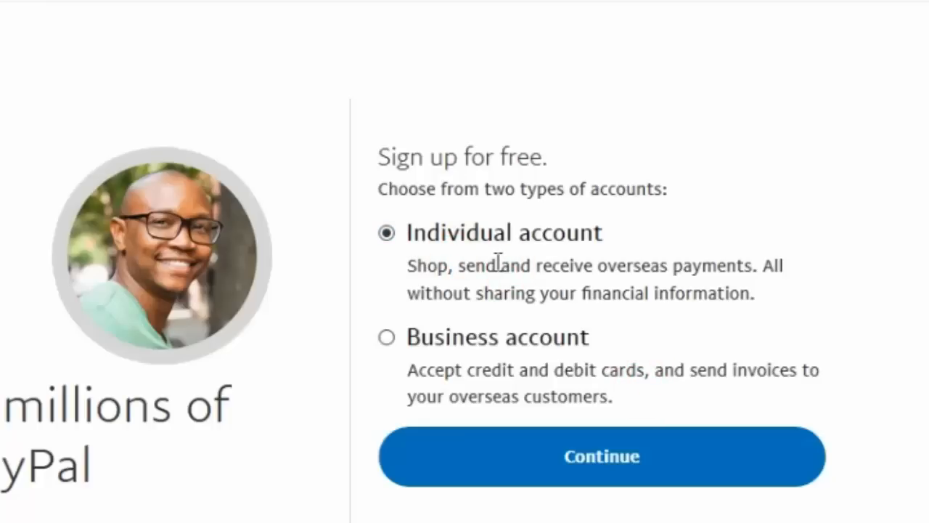
# - Continue the sign-up with the Individual account type and fill in the account's e-mail address
pyautogui.click(394, 239)
pyautogui.moveTo(404, 233); pyautogui.dragTo(771, 298)
pyautogui.click(770, 292)
pyautogui.click(402, 437)
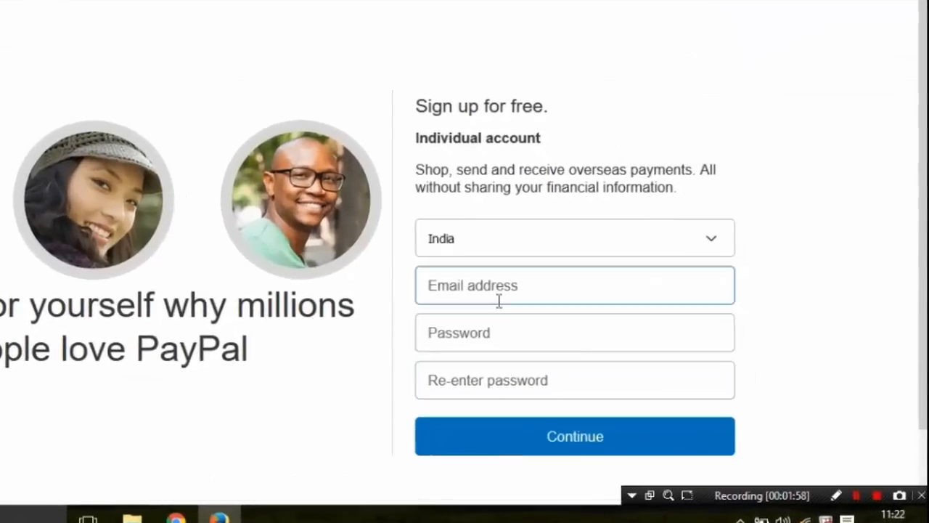
pyautogui.click(499, 292)
pyautogui.write('tec')
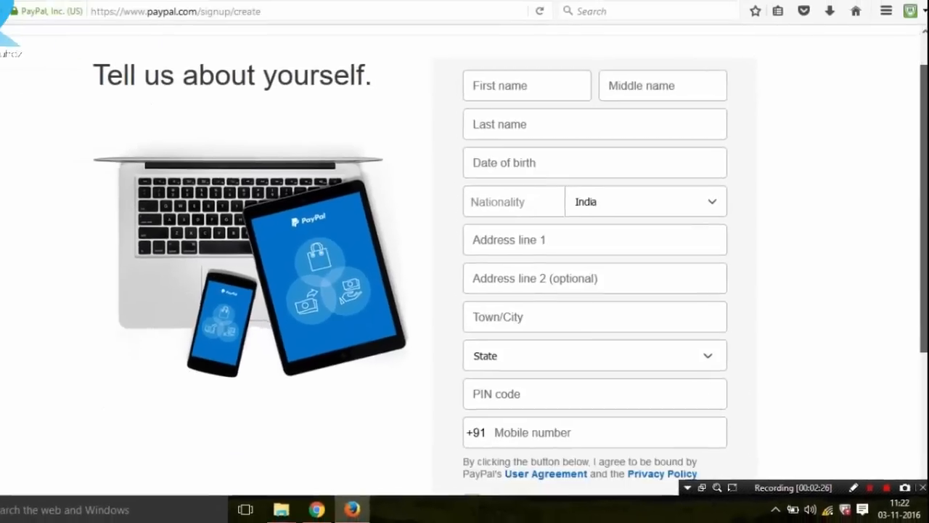
# - Look through the personal details form from the name fields to the account creation agreement, ending at the first name field
pyautogui.scroll(-5, 464, 276)
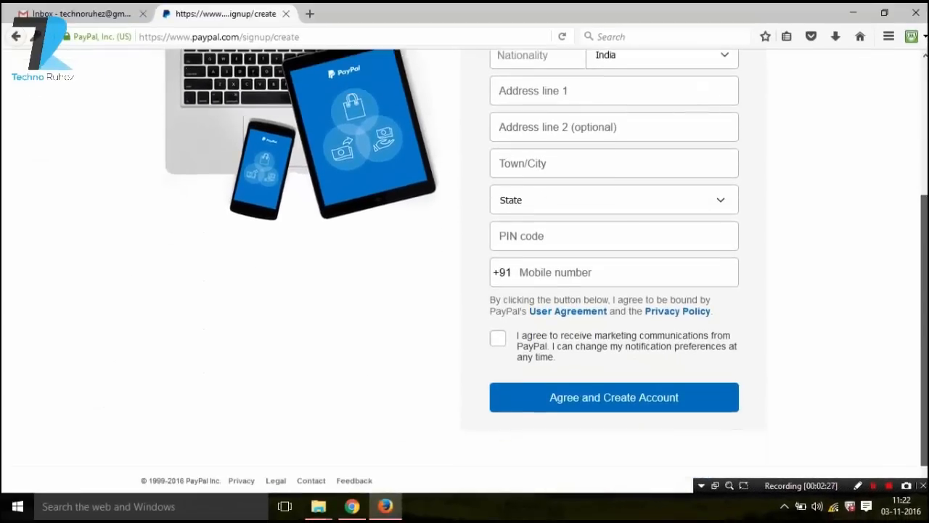
pyautogui.scroll(5, 465, 276)
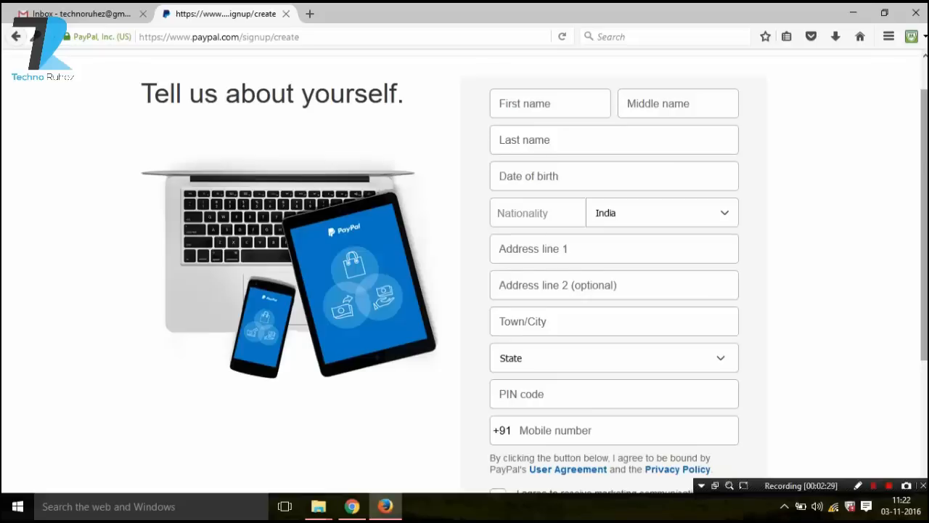
pyautogui.scroll(1, 517, 274)
pyautogui.scroll(-3, 465, 275)
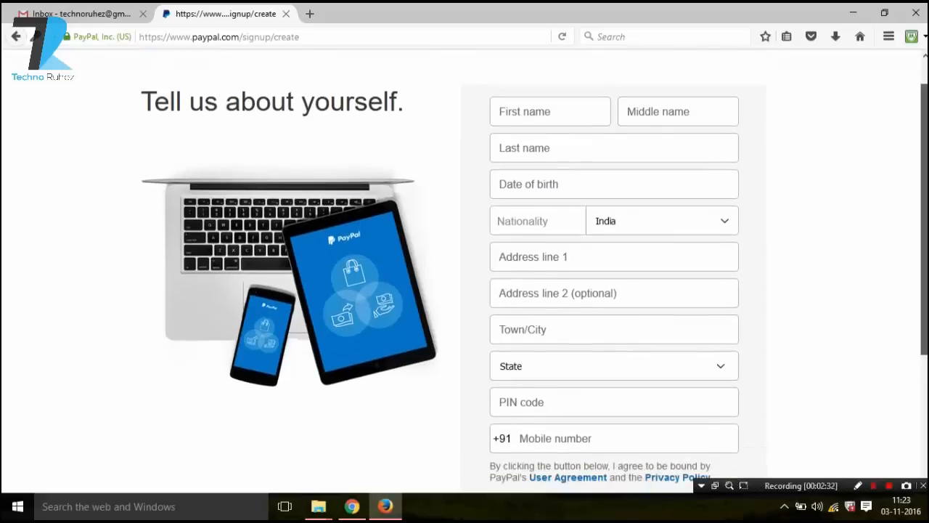
pyautogui.scroll(2, 465, 276)
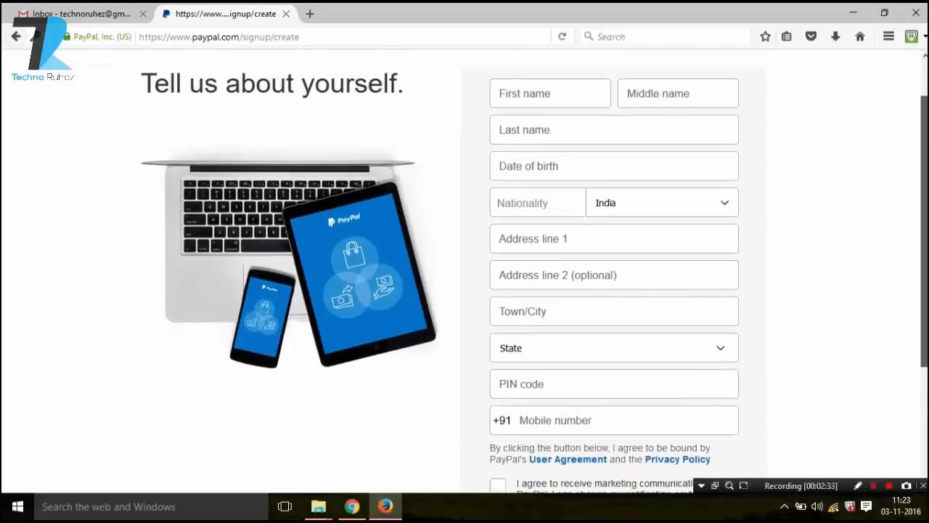
pyautogui.scroll(1, 674, 201)
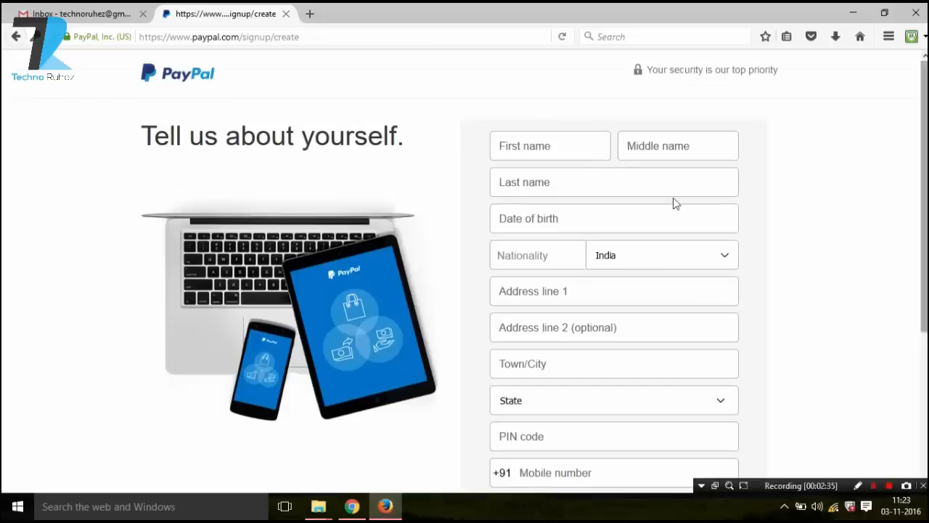
pyautogui.click(554, 152)
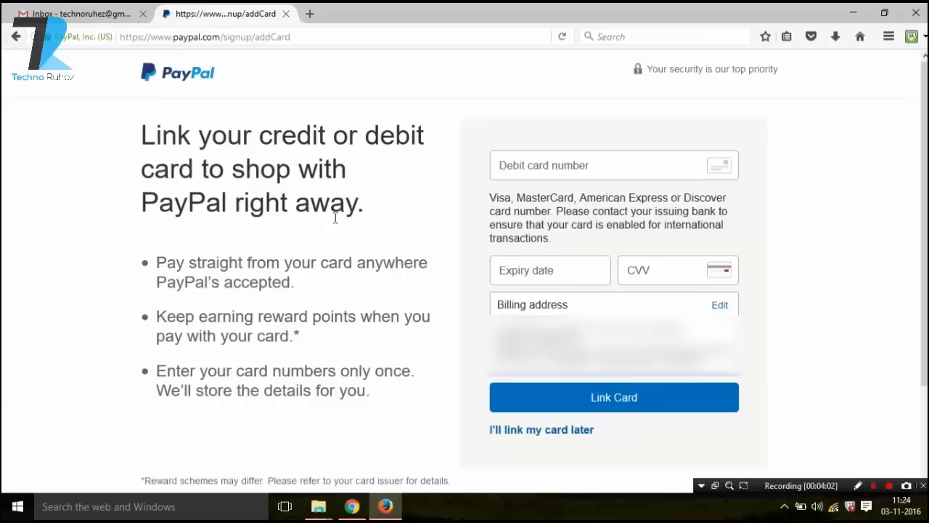
# - Go through the debit card number, expiry date and CVV fields of the card linking form without entering anything
pyautogui.moveTo(926, 148); pyautogui.dragTo(925, 147)
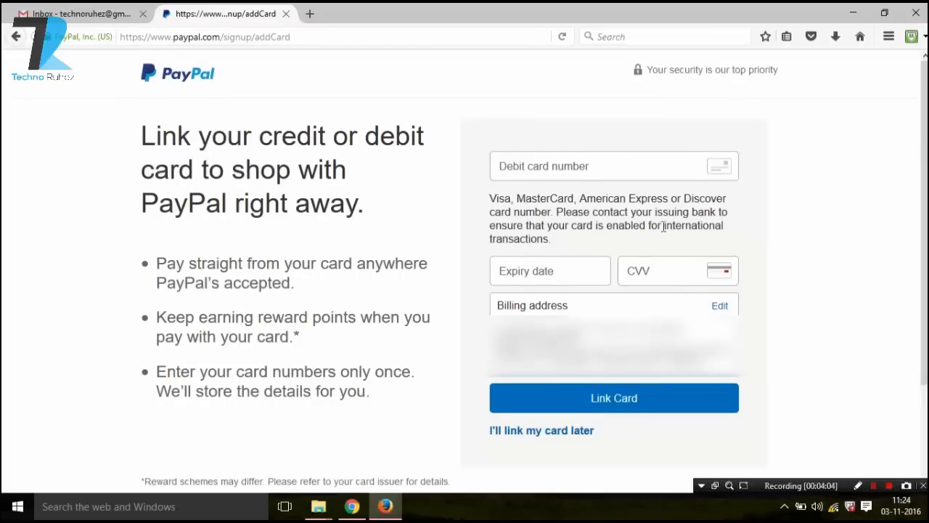
pyautogui.click(588, 173)
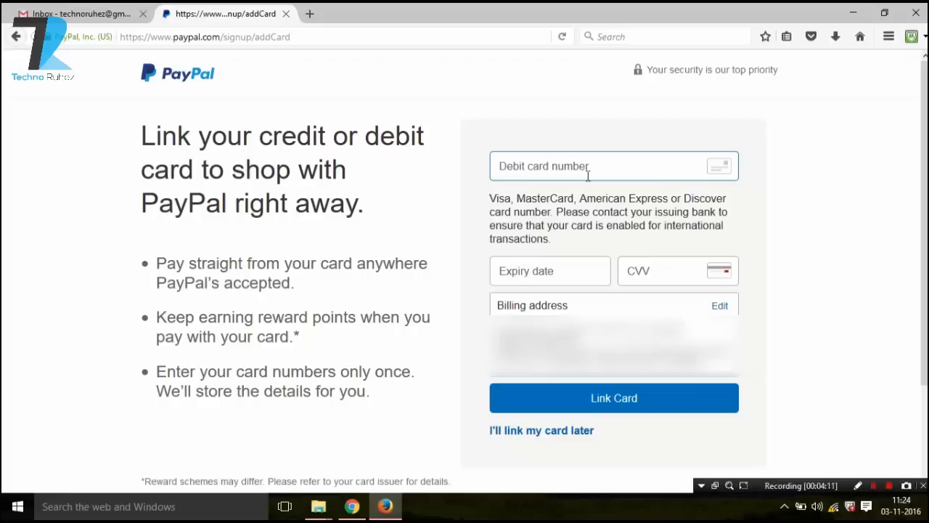
pyautogui.click(550, 187)
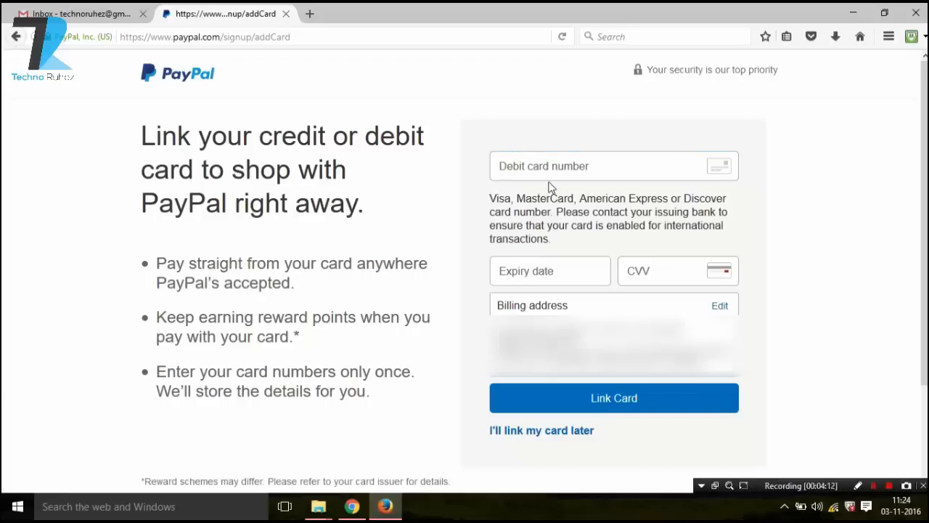
pyautogui.click(525, 170)
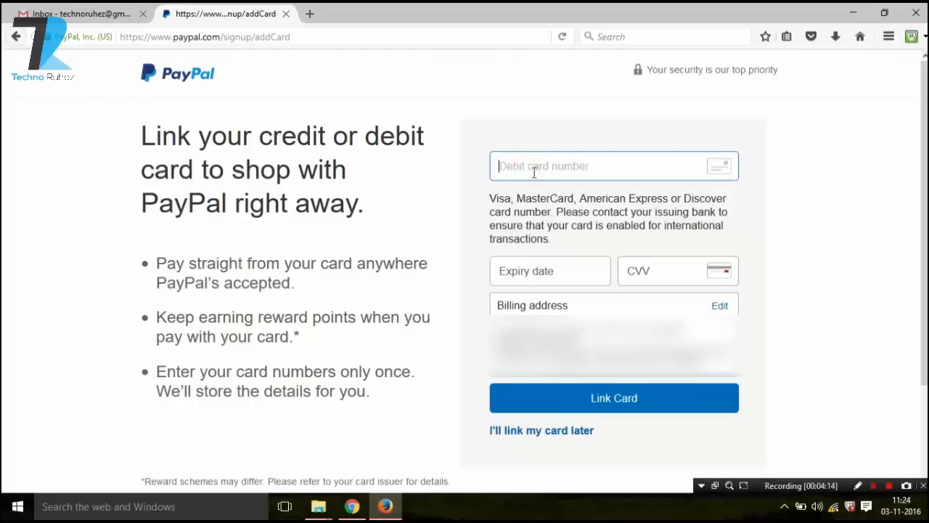
pyautogui.click(559, 280)
pyautogui.click(658, 284)
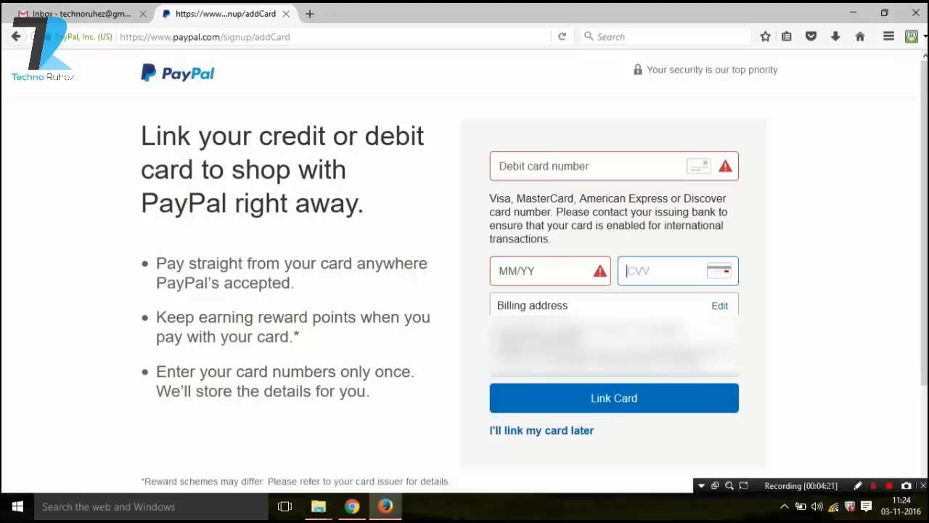
# - Postpone linking a card and confirm skipping the payment method
pyautogui.scroll(-1, 581, 398)
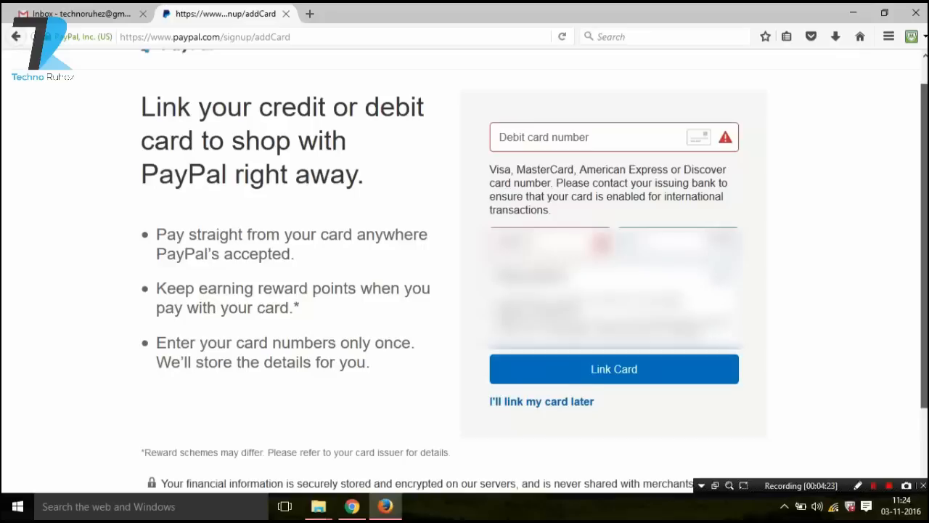
pyautogui.click(527, 410)
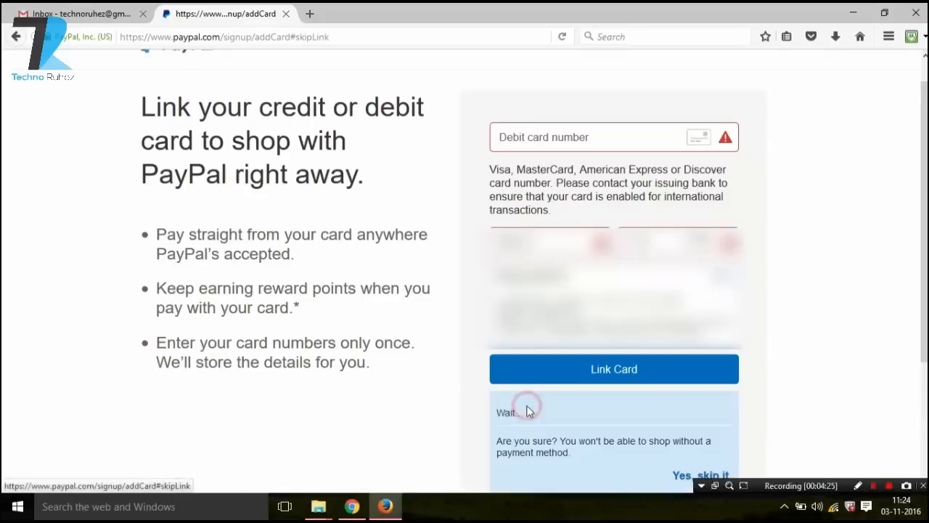
pyautogui.scroll(-2, 748, 331)
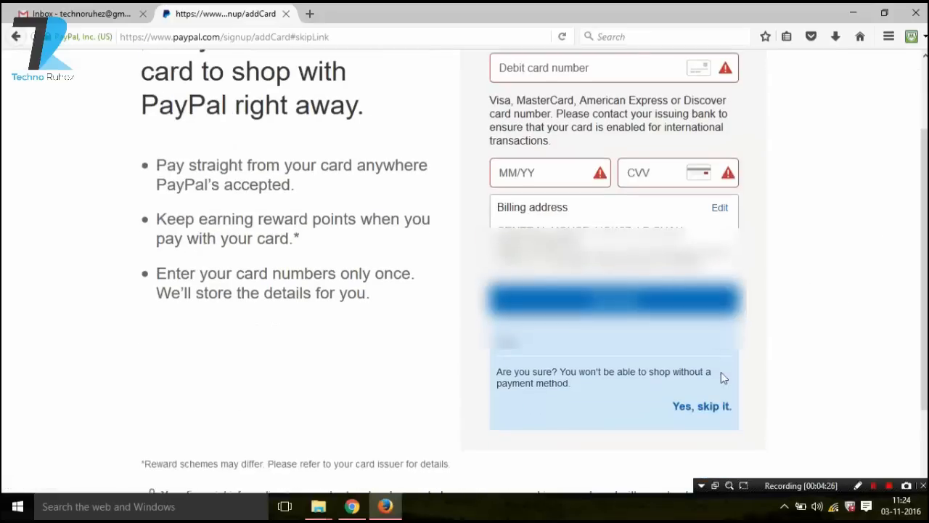
pyautogui.click(701, 406)
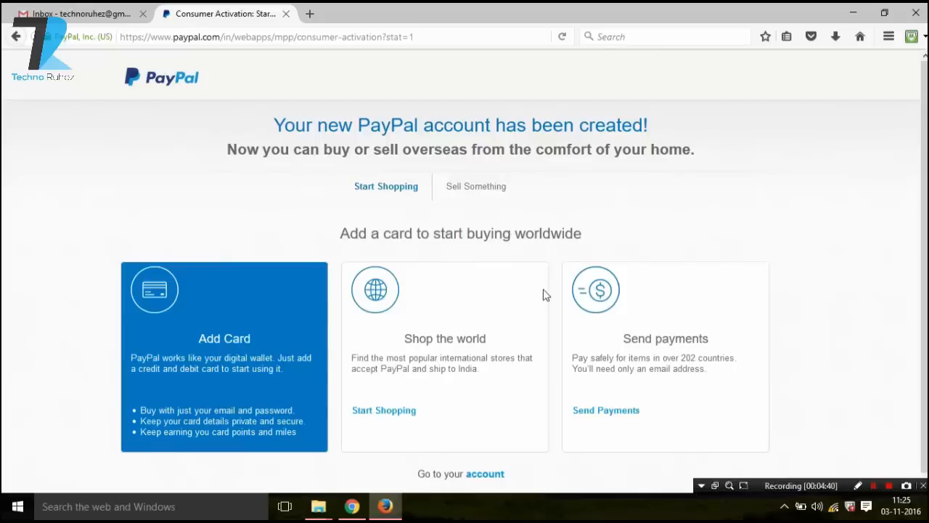
# - Look over the options on the account-created page and go to the new account's summary
pyautogui.scroll(-1, 465, 269)
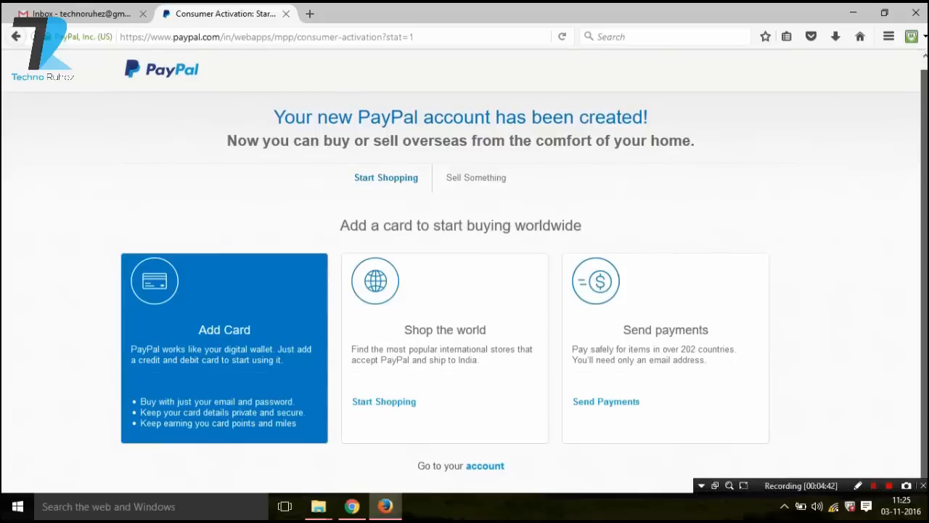
pyautogui.scroll(1, 923, 185)
pyautogui.scroll(-1, 923, 185)
pyautogui.scroll(1, 923, 185)
pyautogui.scroll(-1, 684, 315)
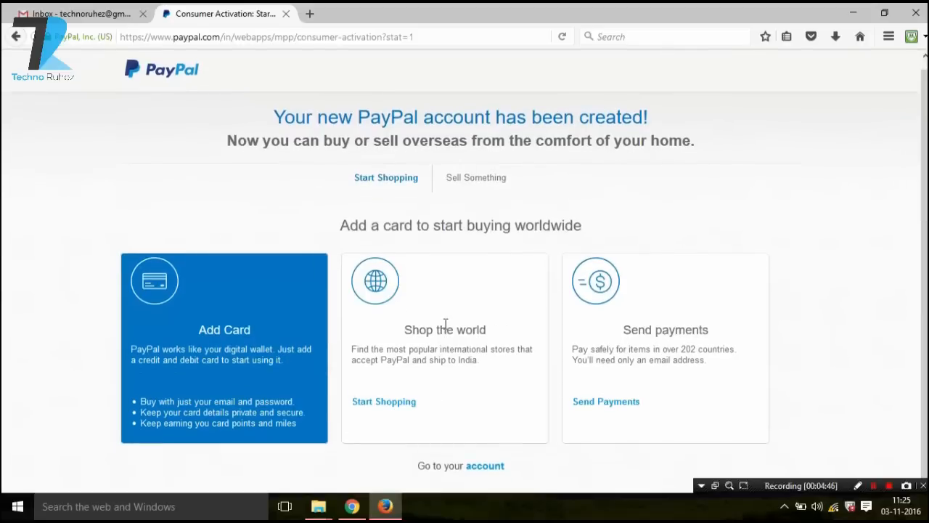
pyautogui.click(489, 468)
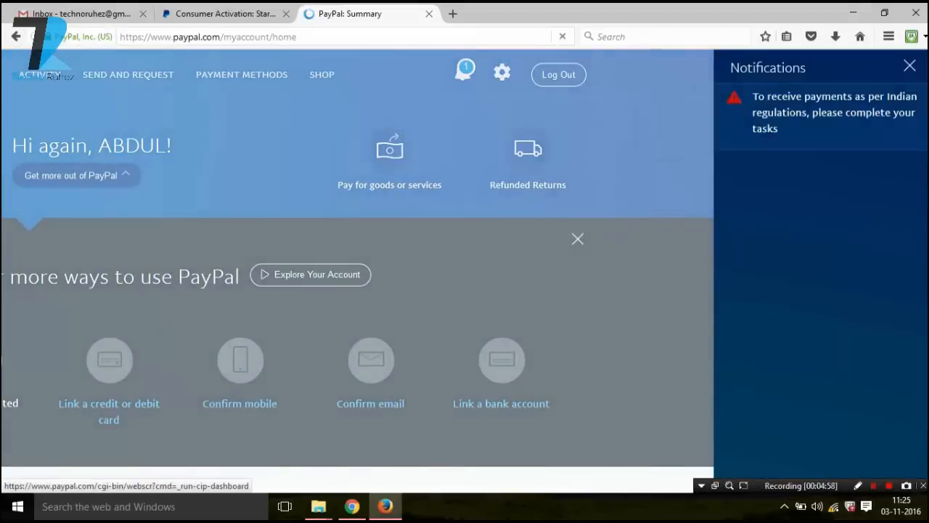
# - Dismiss the notifications and open the form for linking a bank account, showing its account number and IFSC code fields
pyautogui.click(910, 66)
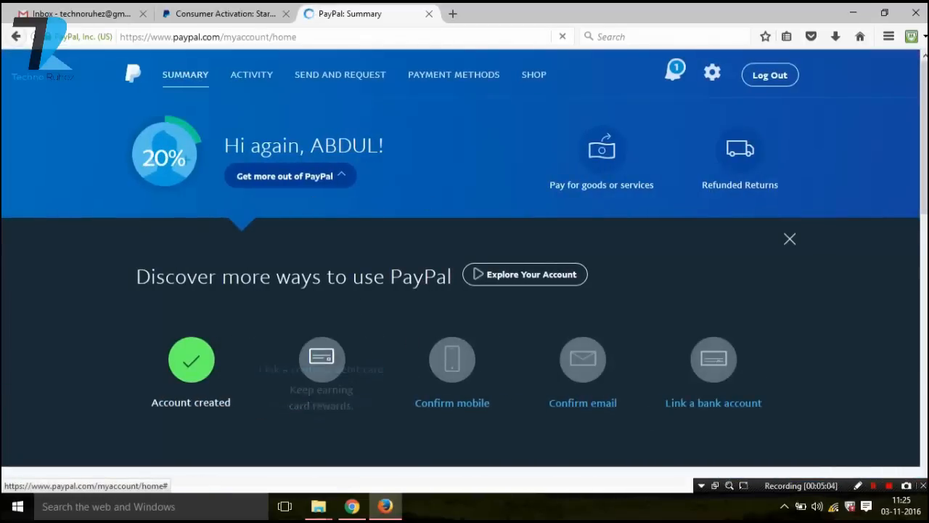
pyautogui.scroll(-1, 182, 350)
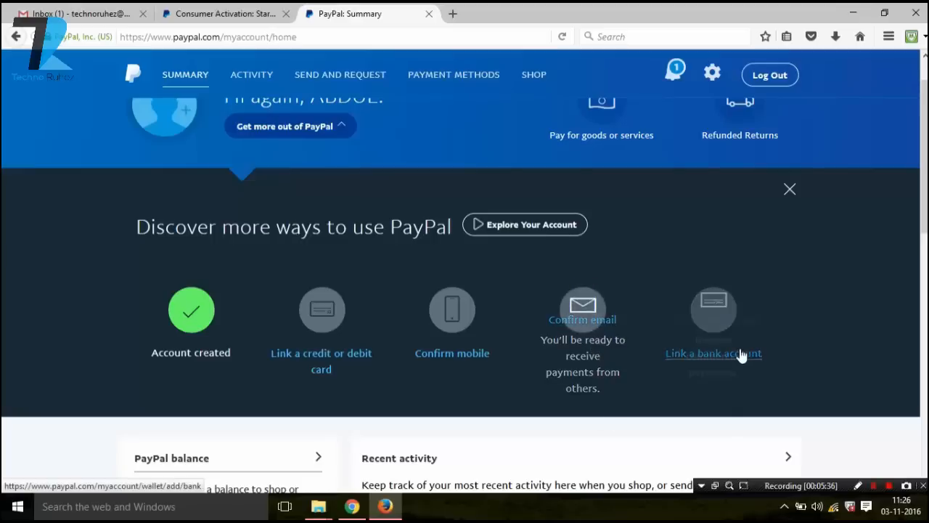
pyautogui.click(726, 327)
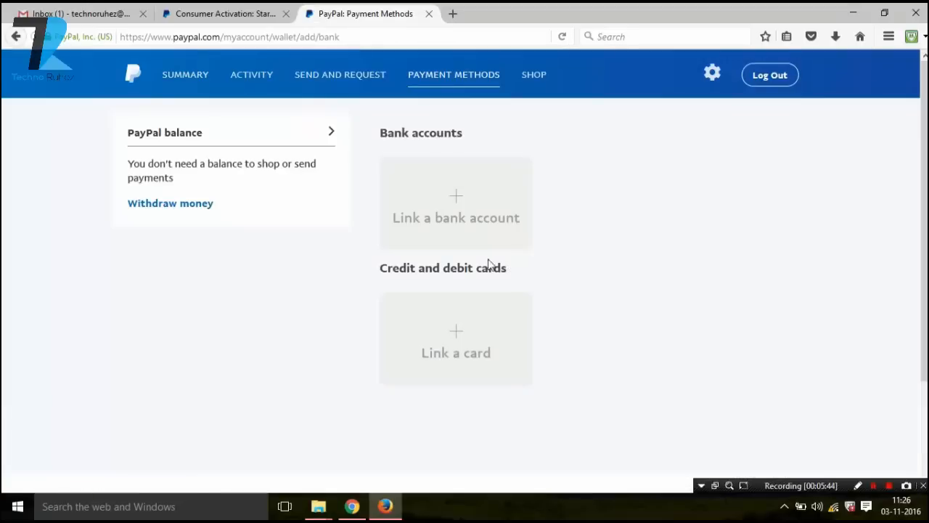
pyautogui.click(182, 203)
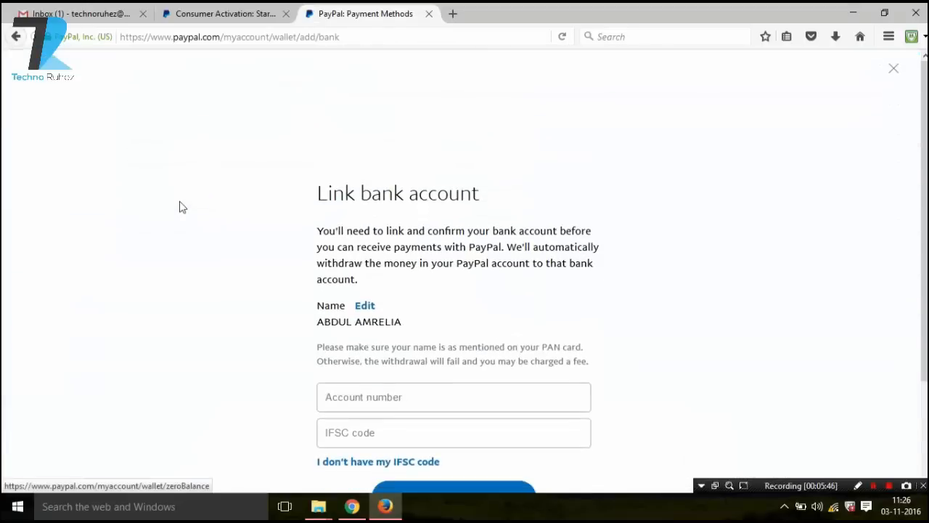
pyautogui.scroll(-2, 522, 330)
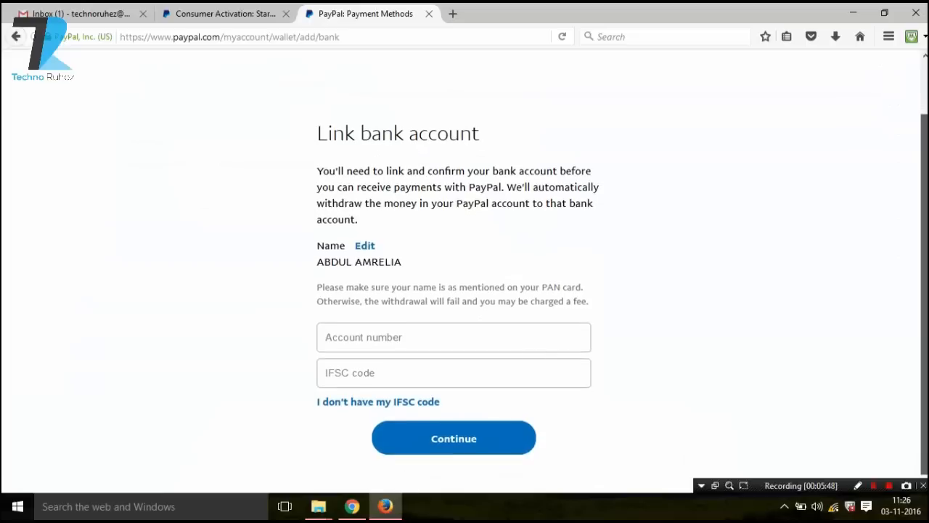
# - Go through the account number and IFSC code fields of the bank account form without entering anything
pyautogui.click(467, 333)
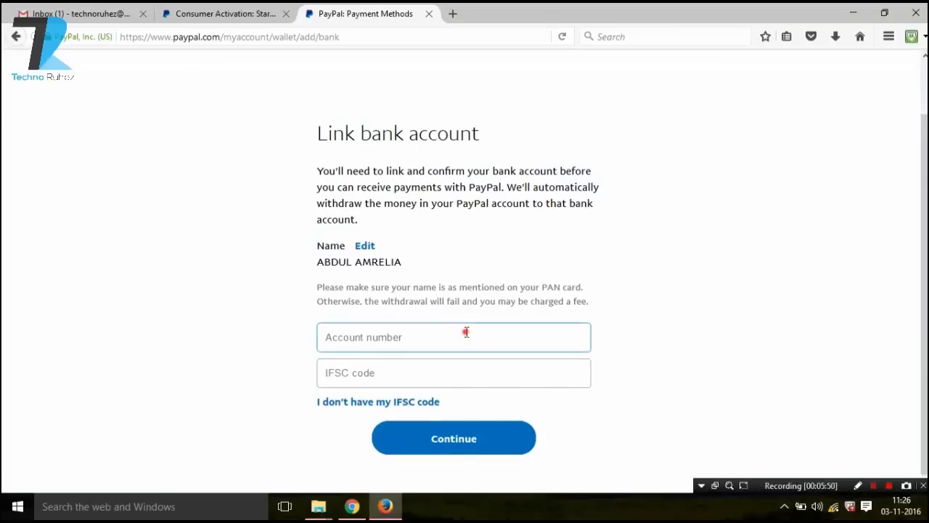
pyautogui.click(466, 332)
pyautogui.click(721, 308)
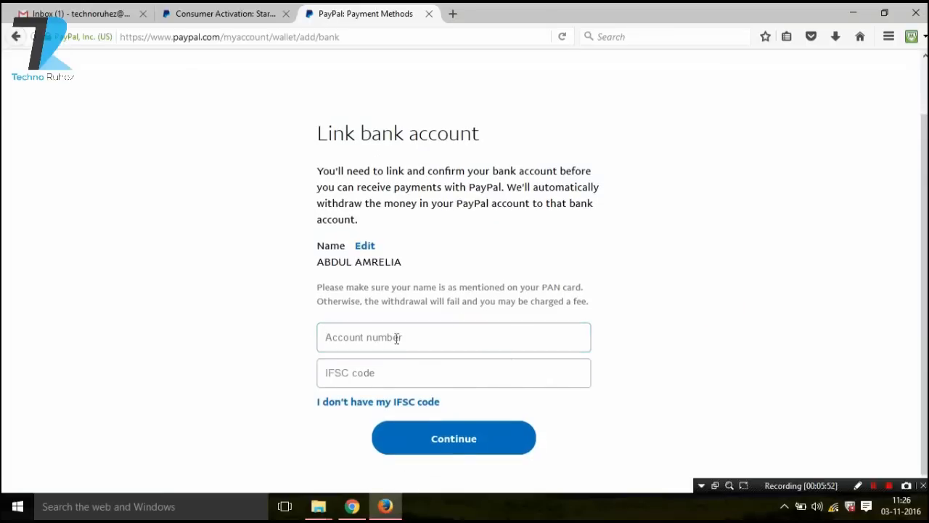
pyautogui.click(375, 375)
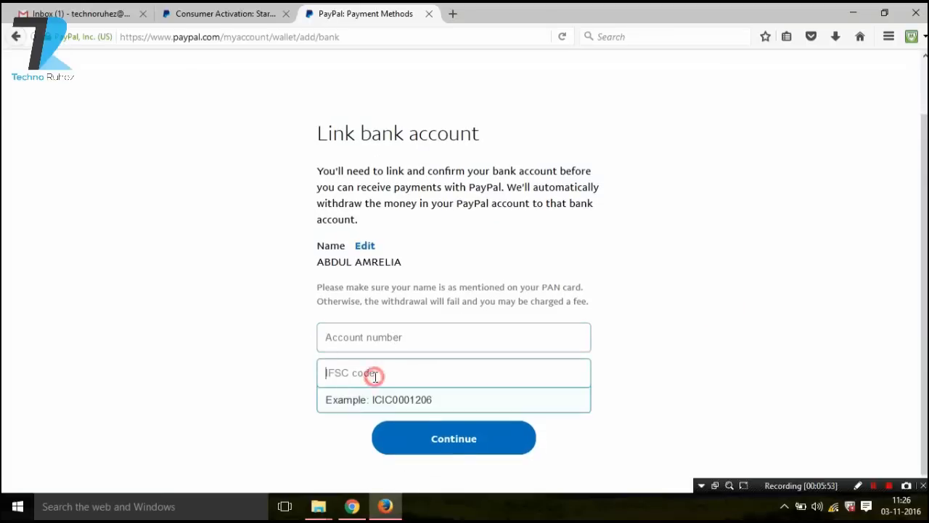
pyautogui.click(692, 308)
pyautogui.click(395, 369)
pyautogui.click(850, 318)
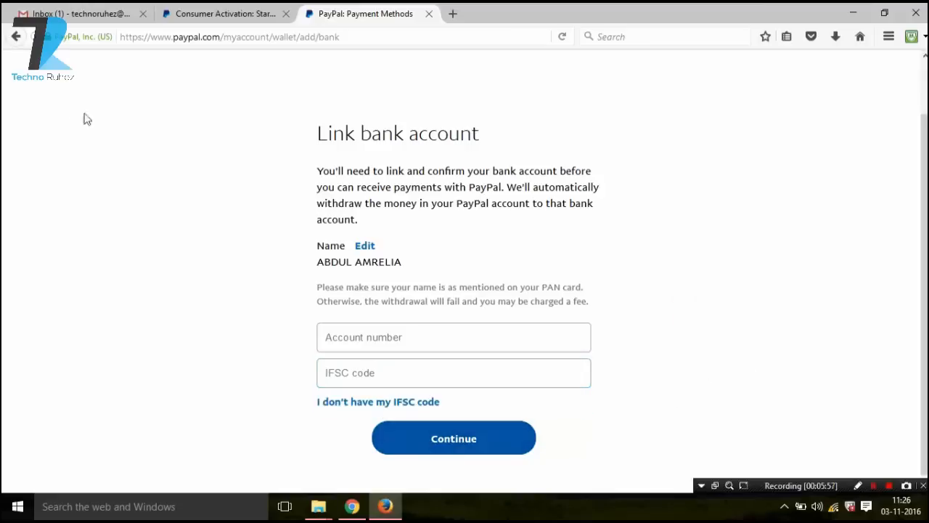
# - Check the account-created page, return to the PayPal summary and look over the setup checklist
pyautogui.click(249, 13)
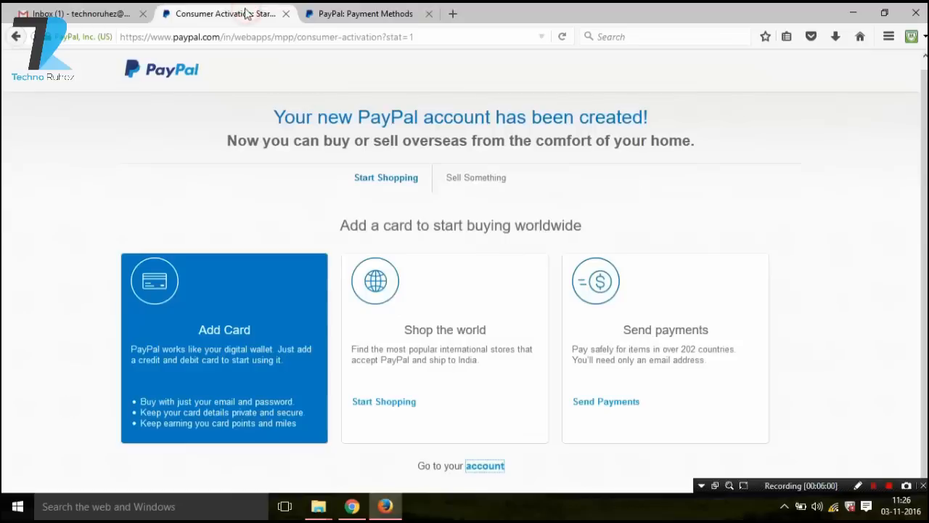
pyautogui.click(319, 11)
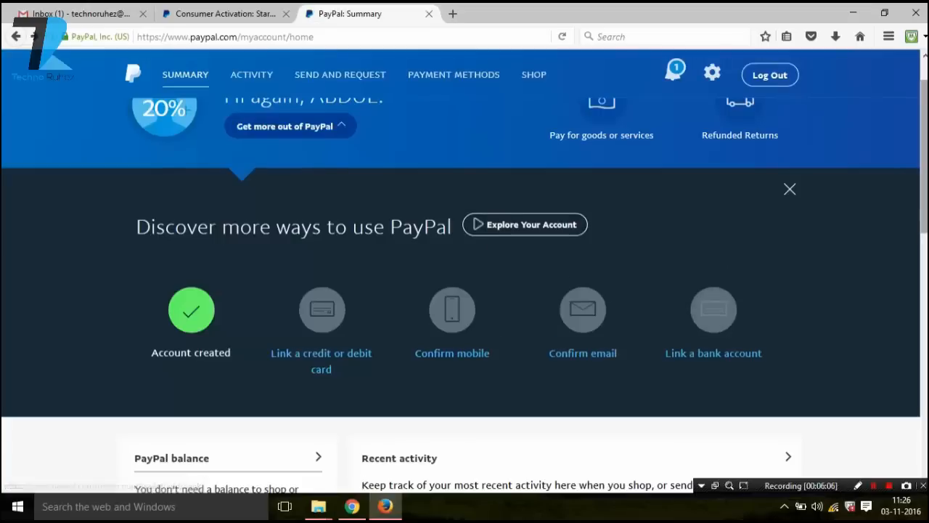
pyautogui.scroll(-2, 730, 276)
pyautogui.scroll(2, 380, 312)
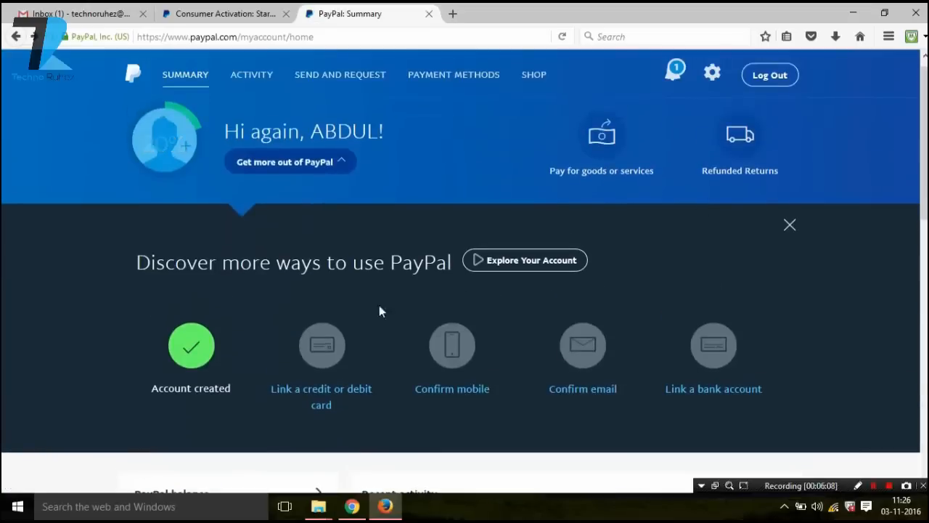
pyautogui.scroll(-1, 882, 184)
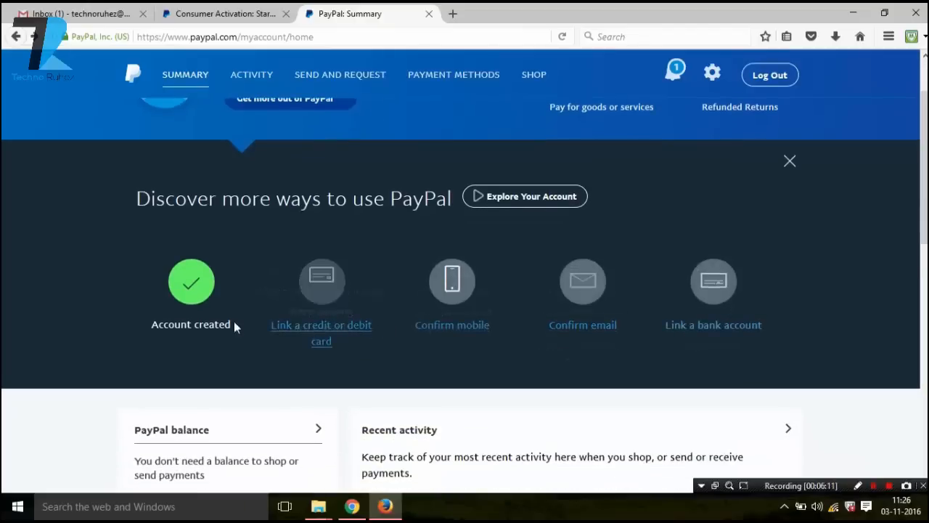
# - Request the confirmation email for the account's email address from the setup checklist and go to the mail inbox
pyautogui.click(585, 330)
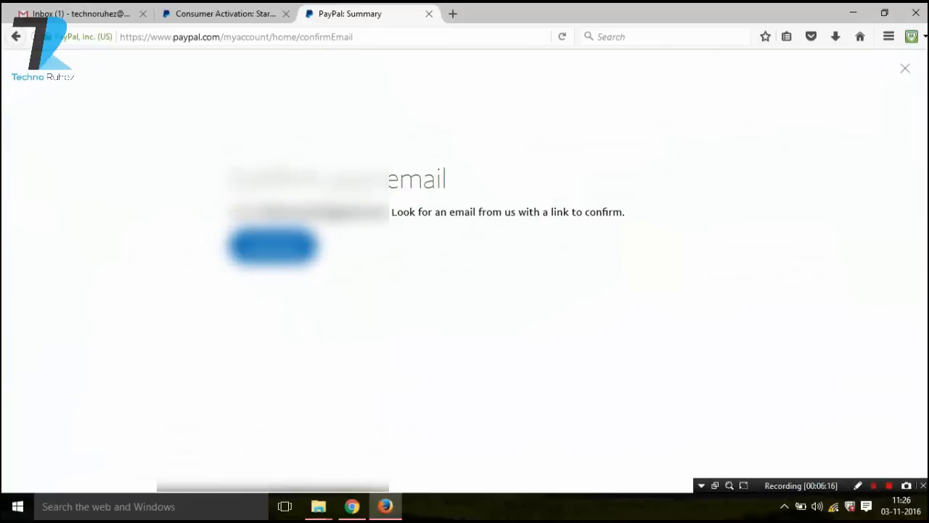
pyautogui.moveTo(254, 211); pyautogui.dragTo(388, 212)
pyautogui.click(469, 261)
pyautogui.click(293, 255)
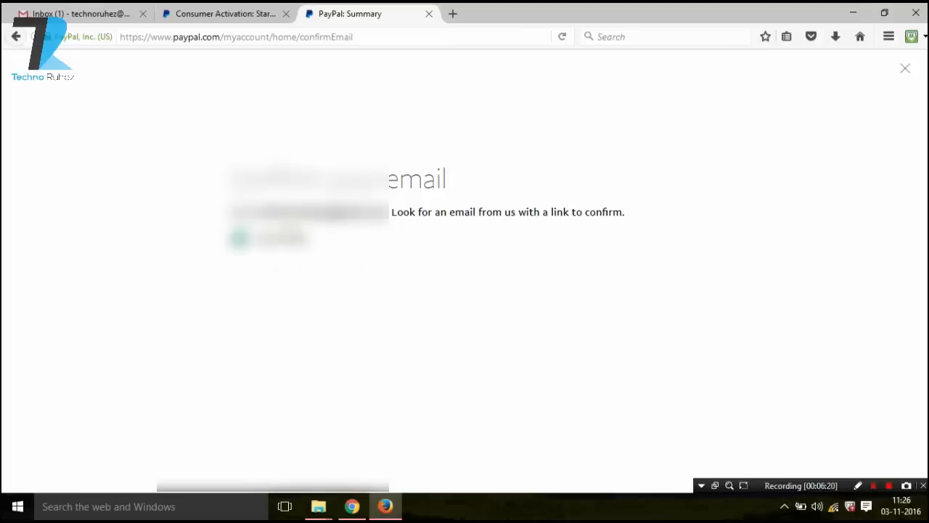
pyautogui.click(16, 36)
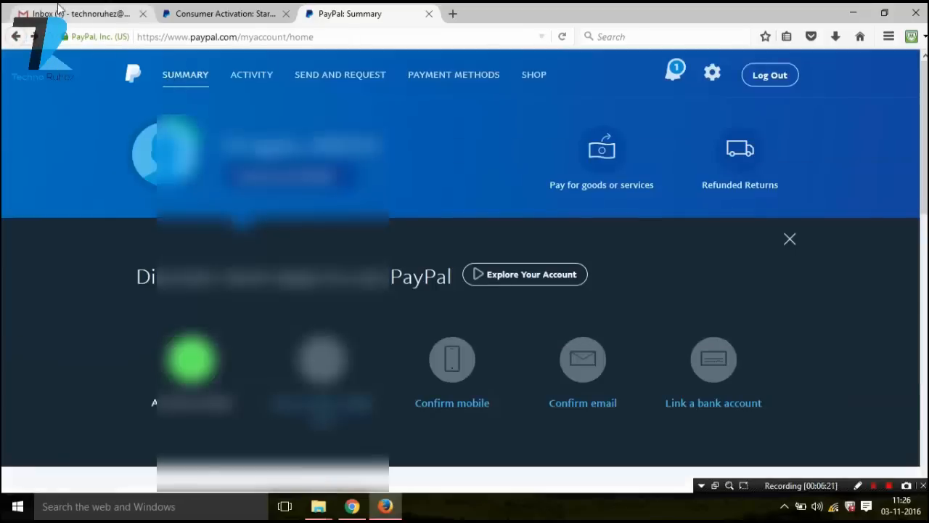
pyautogui.click(67, 16)
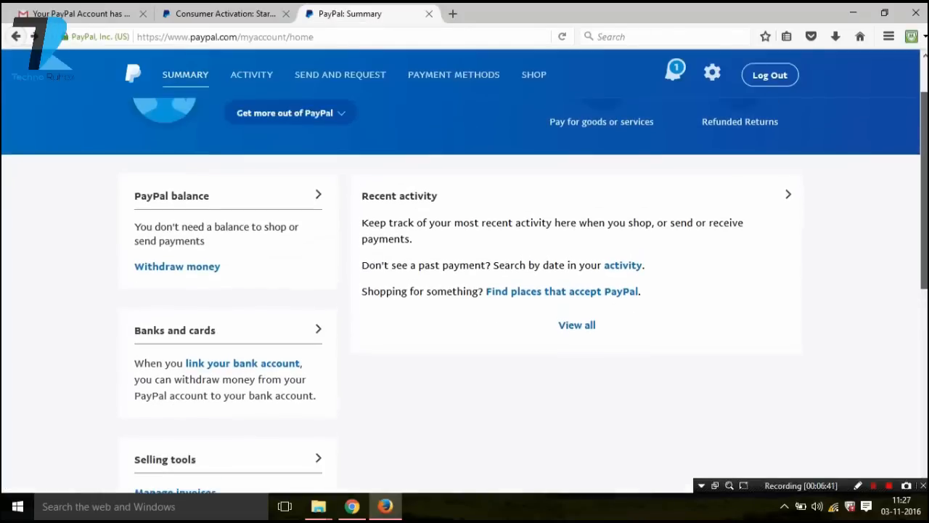
# - Reopen the bank account linking form from the summary's setup checklist and review its required fields
pyautogui.scroll(-1, 464, 291)
pyautogui.scroll(2, 452, 158)
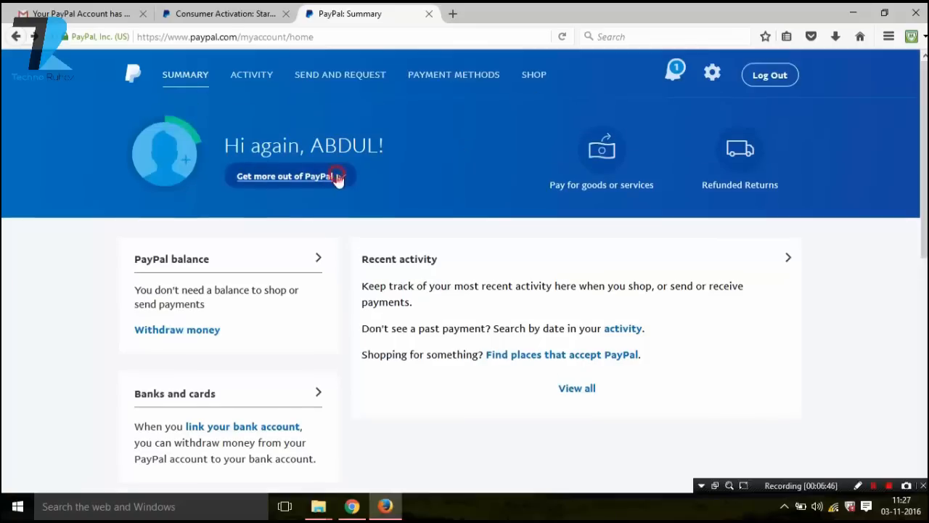
pyautogui.click(333, 178)
pyautogui.click(710, 372)
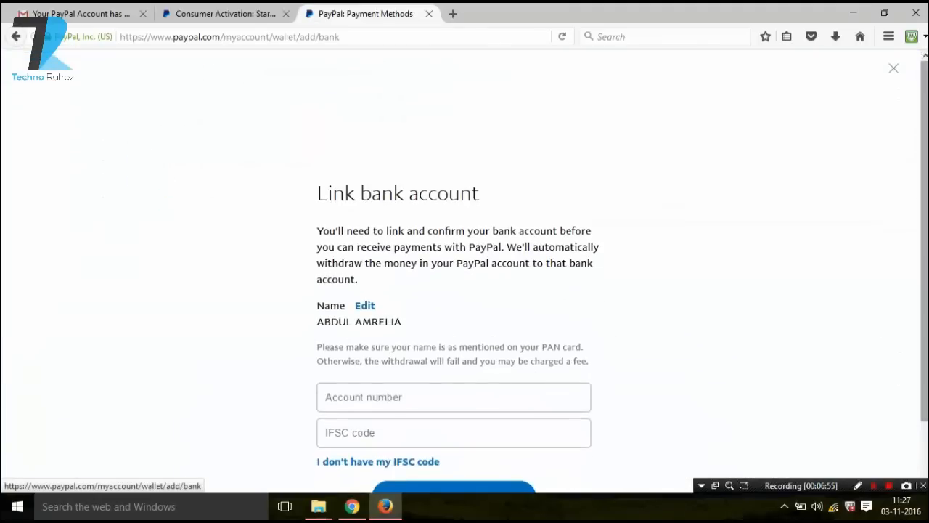
pyautogui.scroll(-2, 887, 259)
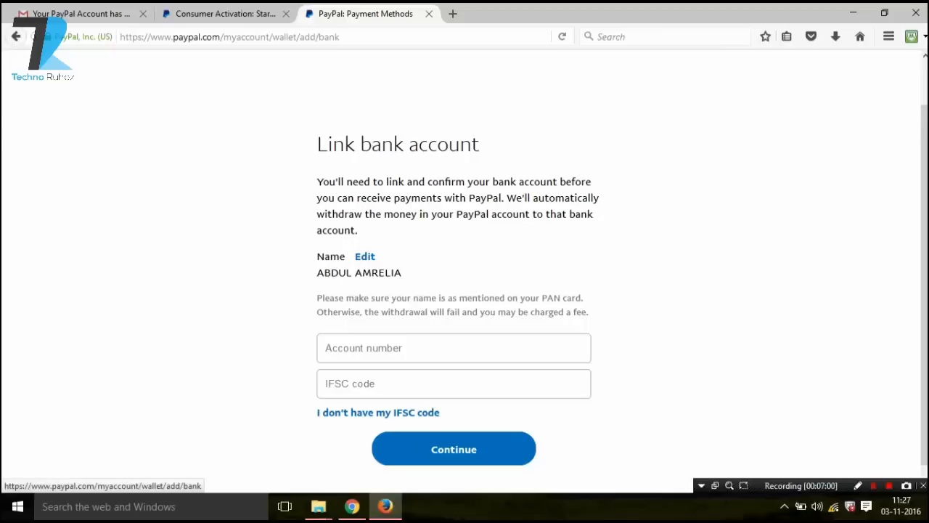
pyautogui.press('Tab')
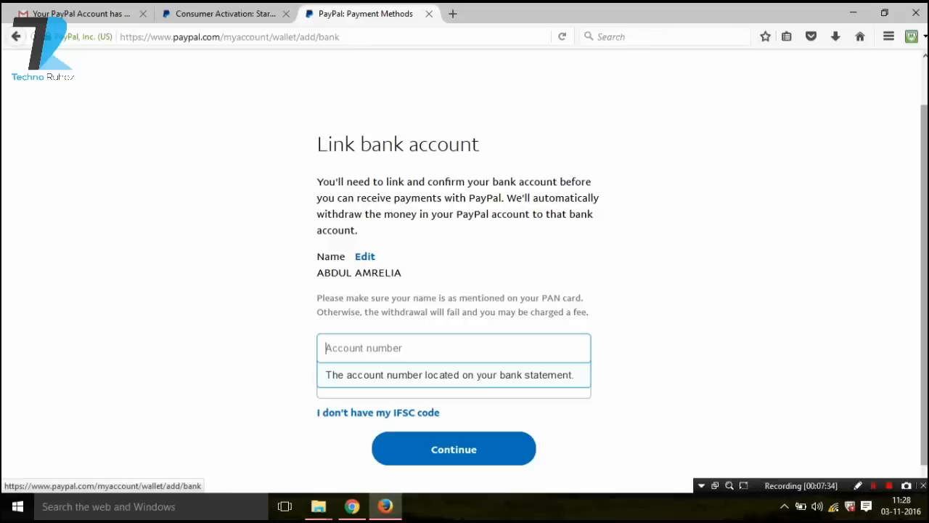
pyautogui.scroll(-1, 580, 325)
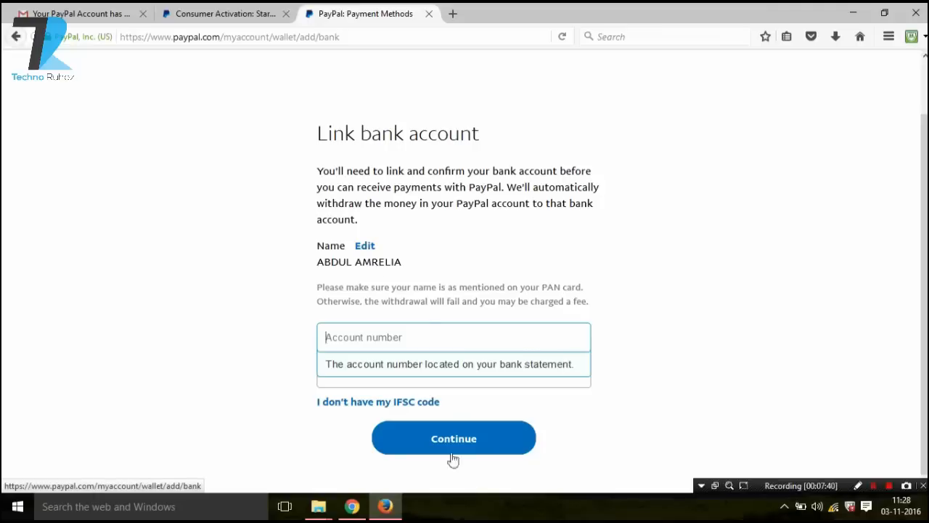
# - Return to the account summary, look over its sections, and expand and close the setup checklist
pyautogui.click(16, 36)
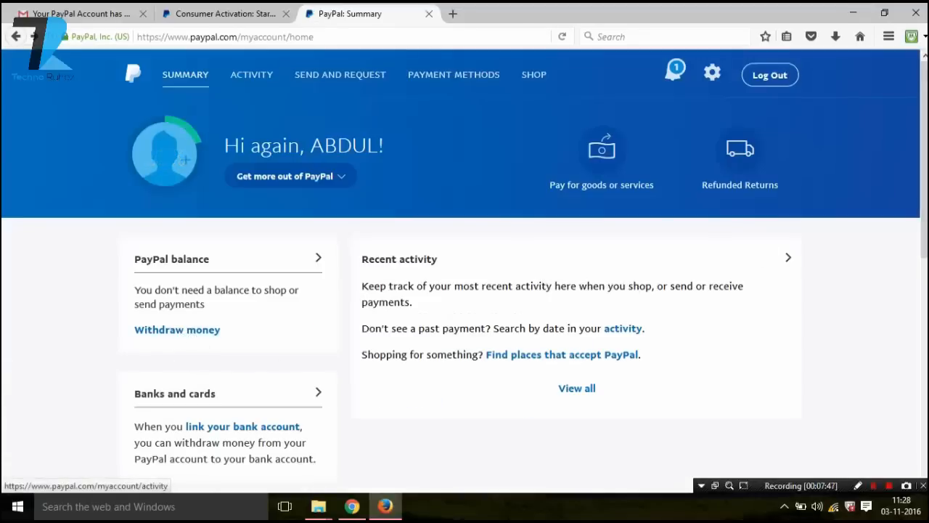
pyautogui.scroll(-5, 464, 291)
pyautogui.scroll(4, 464, 291)
pyautogui.scroll(2, 579, 222)
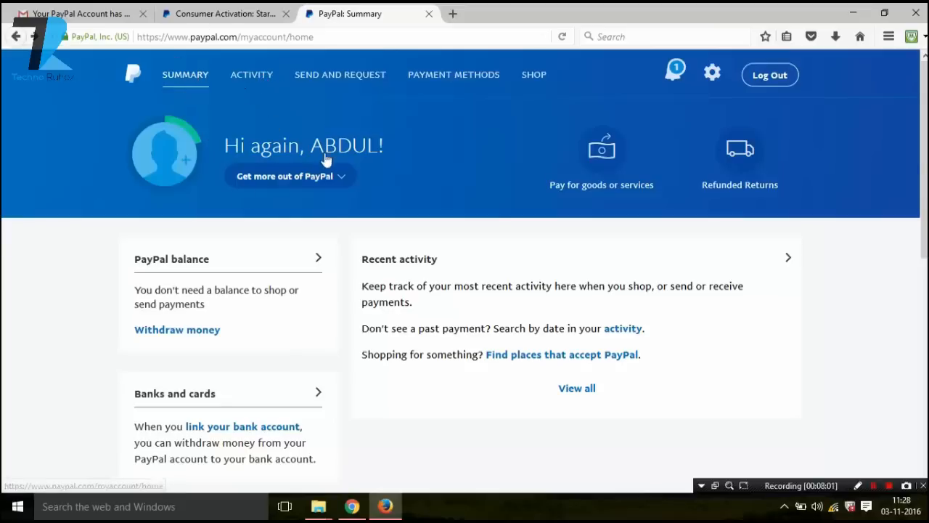
pyautogui.click(339, 179)
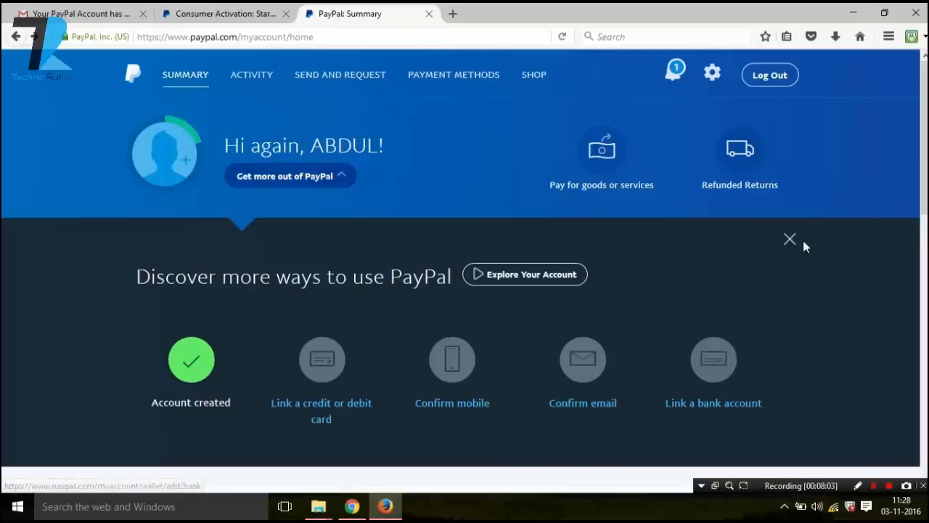
pyautogui.click(793, 240)
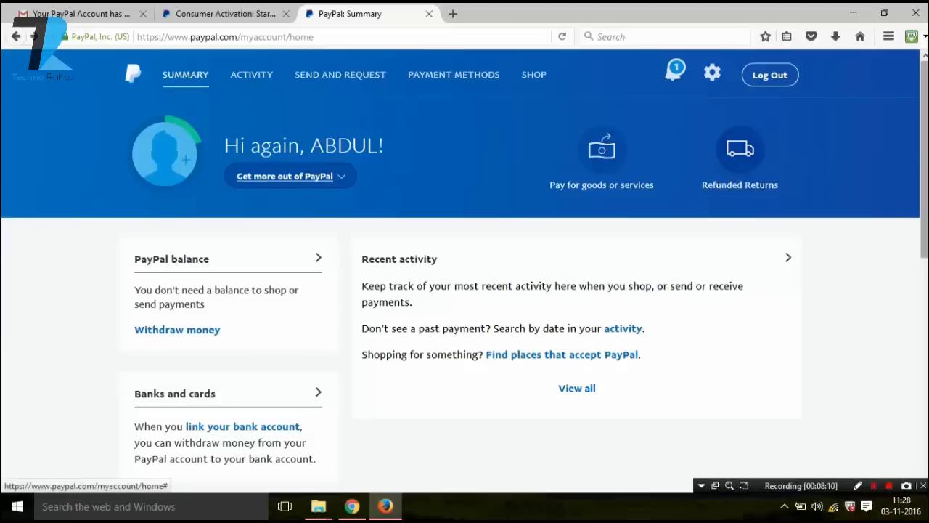
# - Visit the Send and Request page and open Payment Methods to view the bank and card linking options
pyautogui.scroll(-5, 644, 179)
pyautogui.scroll(4, 644, 179)
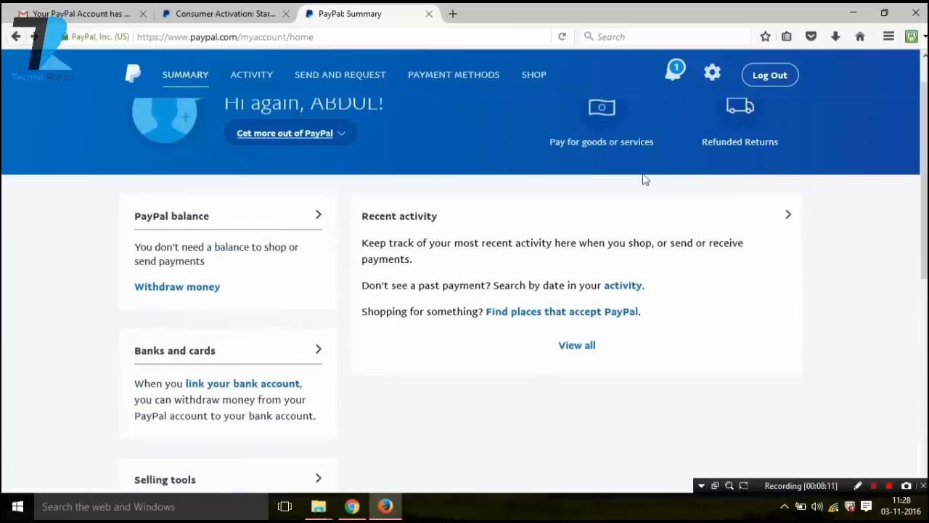
pyautogui.click(356, 74)
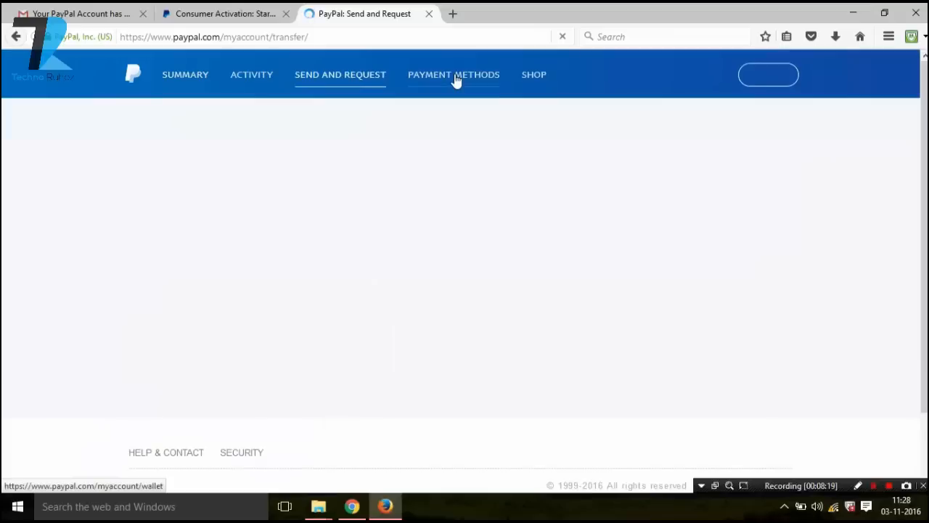
pyautogui.click(426, 79)
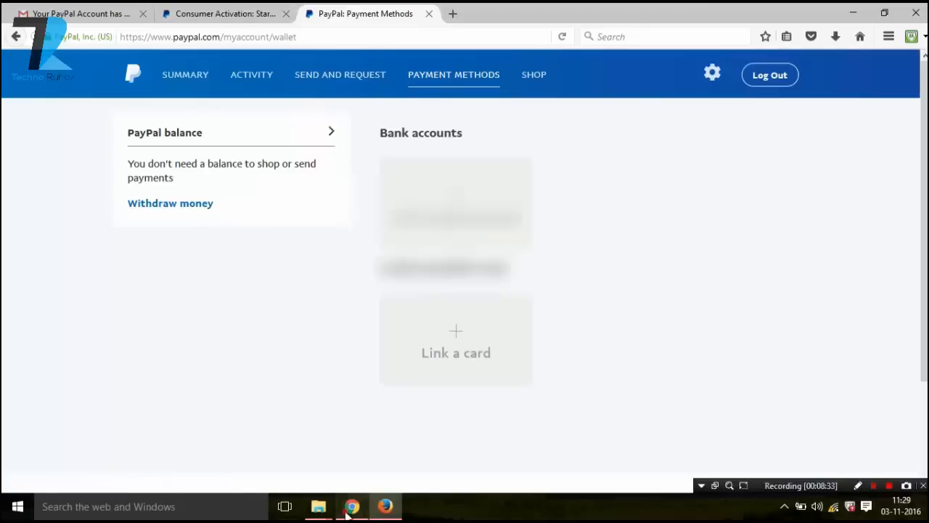
# - Switch to Chrome and bring up the GearBest product page of the Xiaomi Redmi Note 4 4G Phablet
pyautogui.hotkey('alt', 'Tab')
pyautogui.click(195, 15)
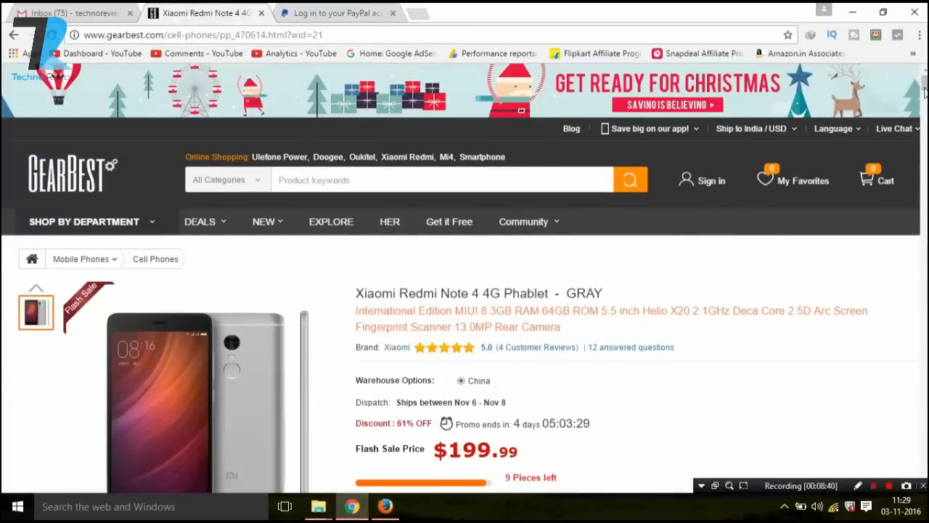
pyautogui.scroll(-5, 925, 91)
pyautogui.scroll(3, 925, 91)
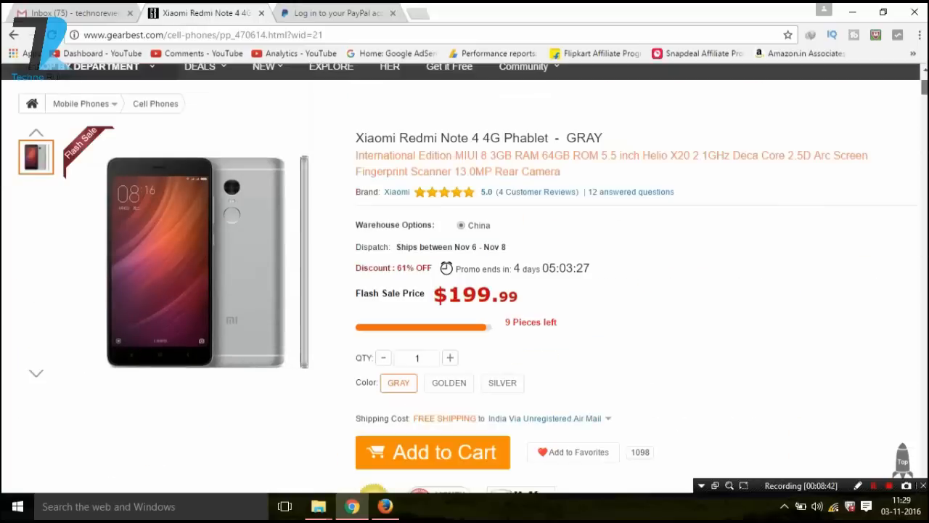
pyautogui.moveTo(362, 135); pyautogui.dragTo(440, 138)
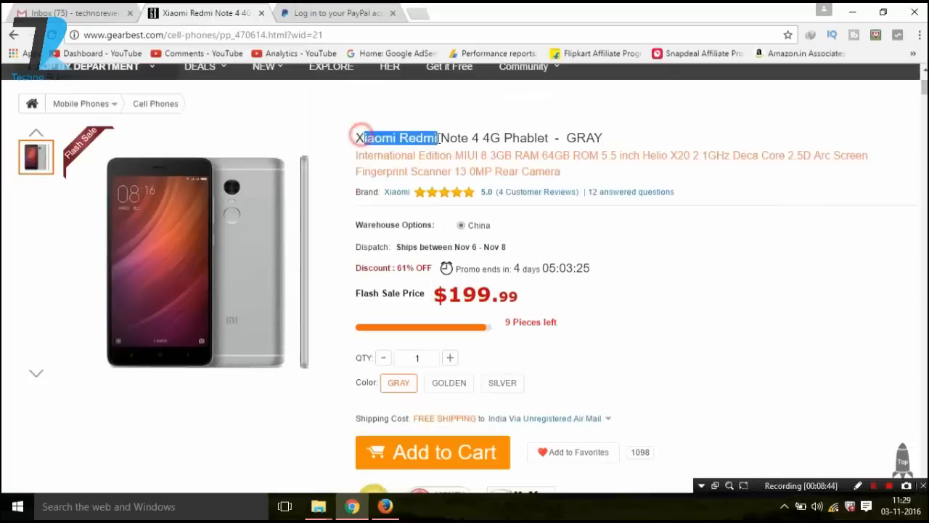
pyautogui.click(869, 211)
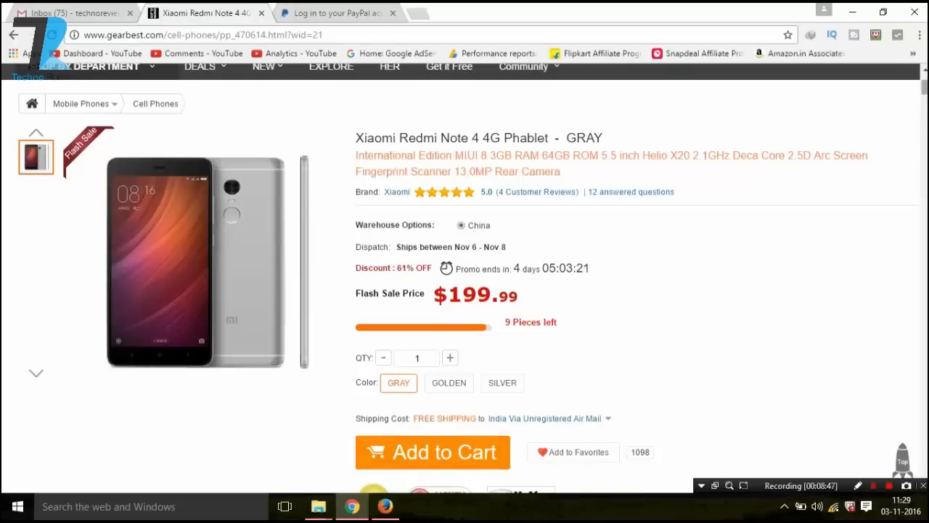
# - Examine the GearBest page's sign-in option, the phone's price and shipping details, and the PayPal badge
pyautogui.scroll(3, 465, 278)
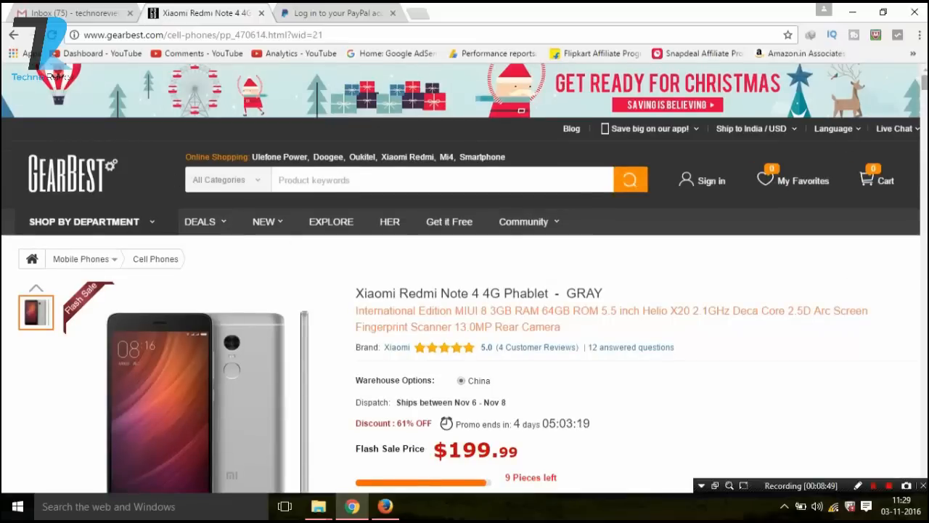
pyautogui.scroll(-2, 464, 278)
pyautogui.scroll(2, 465, 278)
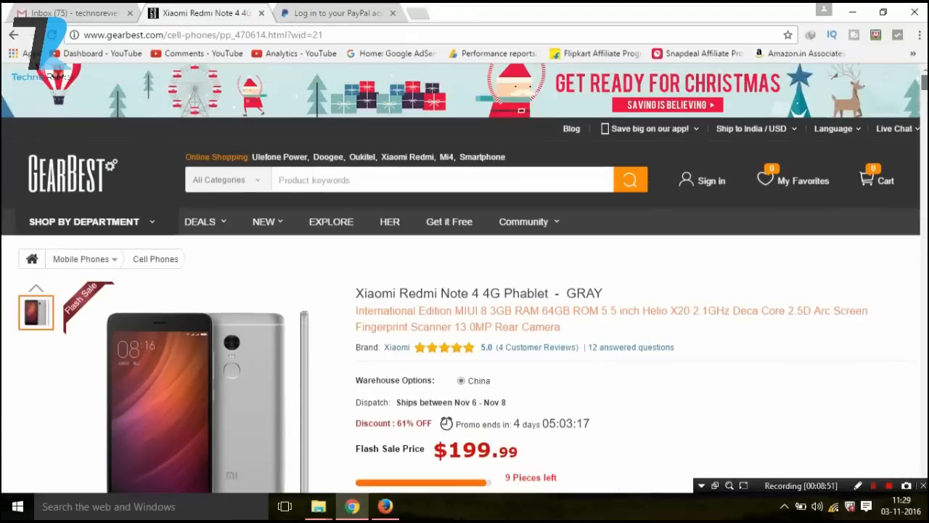
pyautogui.moveTo(710, 192)
pyautogui.scroll(-3, 908, 100)
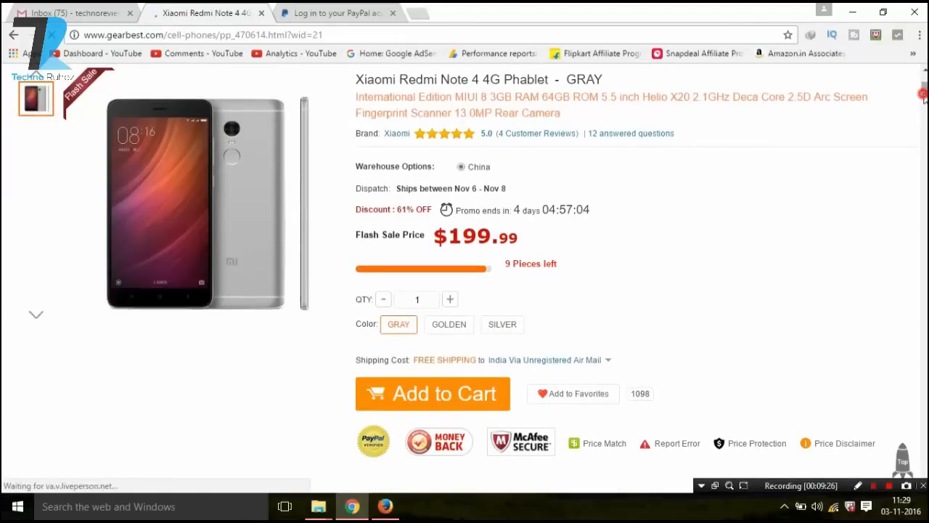
pyautogui.scroll(-2, 907, 100)
pyautogui.scroll(-1, 465, 278)
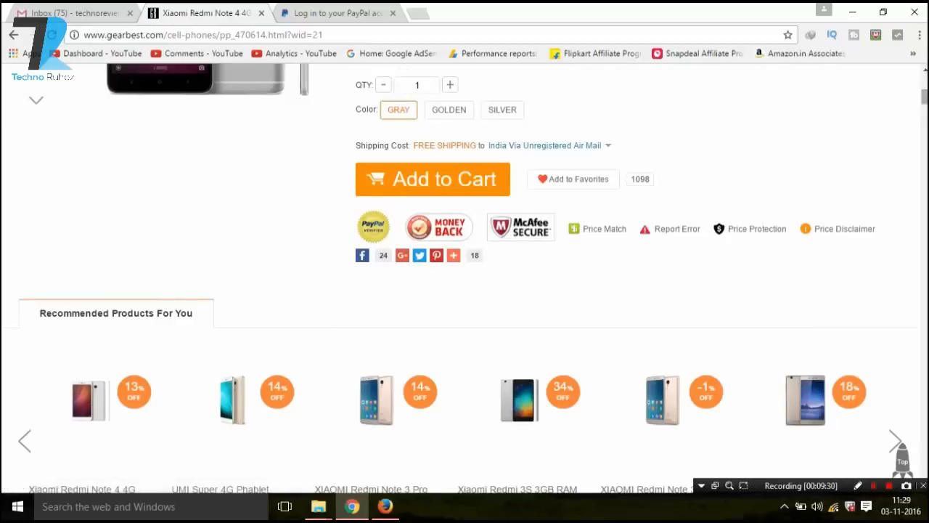
# - Open the GearBest shopping cart with the gray Xiaomi Redmi Note 4 and check the accepted payment methods
pyautogui.moveTo(924, 99); pyautogui.dragTo(924, 73)
pyautogui.click(472, 315)
pyautogui.moveTo(776, 188)
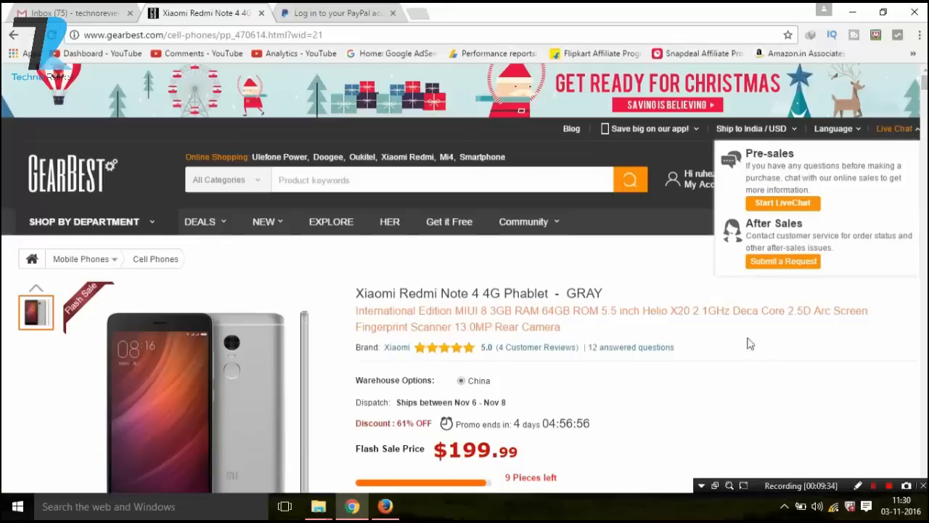
pyautogui.moveTo(875, 175)
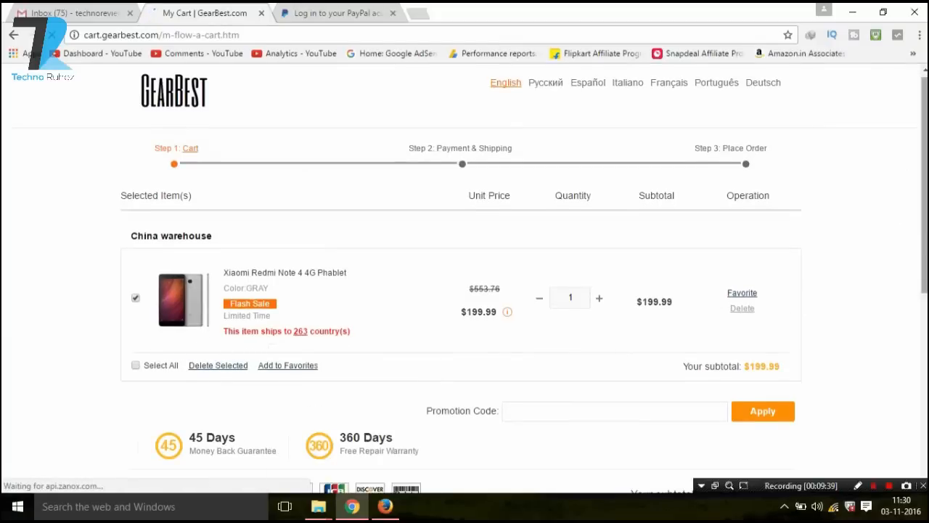
pyautogui.scroll(-3, 465, 276)
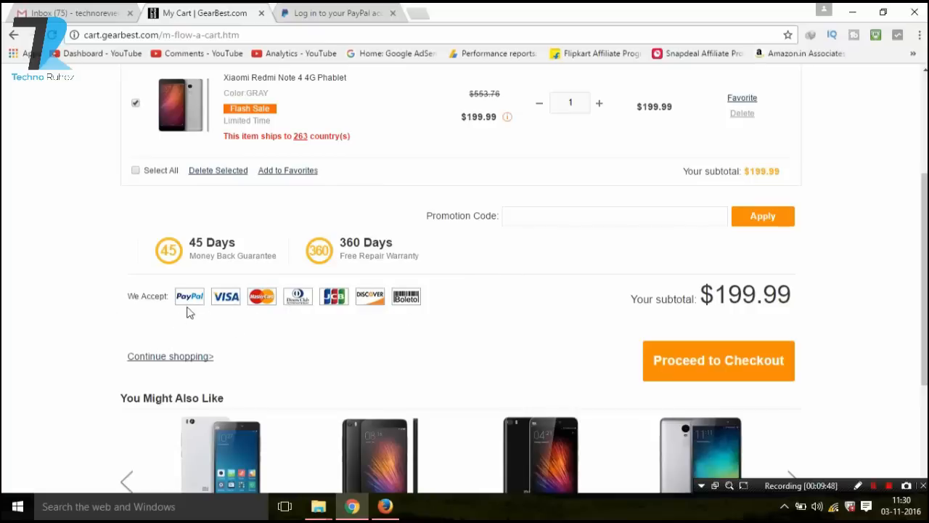
# - Proceed from the GearBest cart with the Xiaomi Redmi Note 4 to the checkout page
pyautogui.scroll(1, 753, 276)
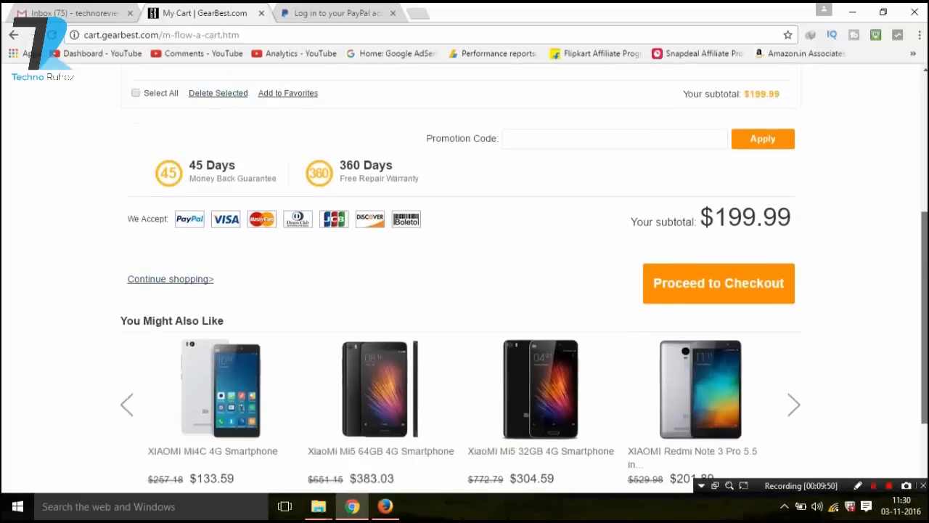
pyautogui.scroll(-3, 753, 276)
pyautogui.scroll(3, 753, 276)
pyautogui.scroll(-1, 753, 276)
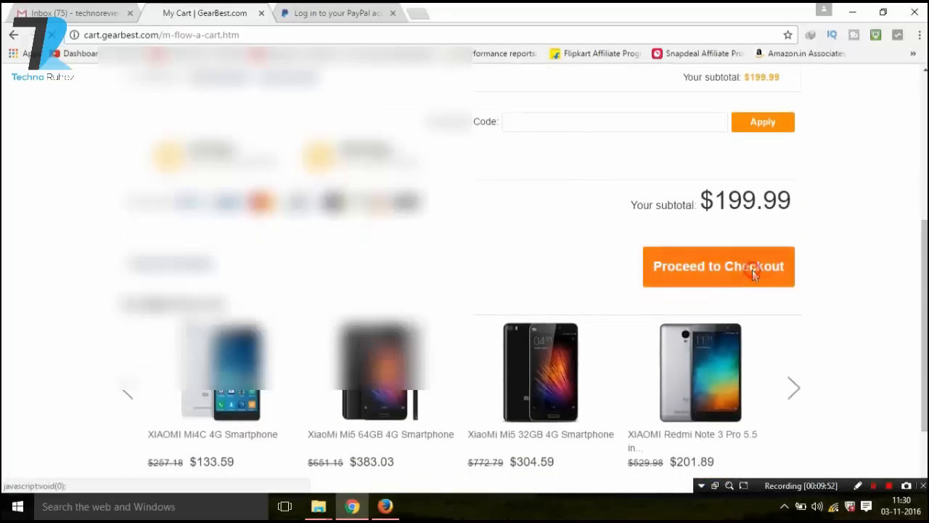
pyautogui.click(752, 271)
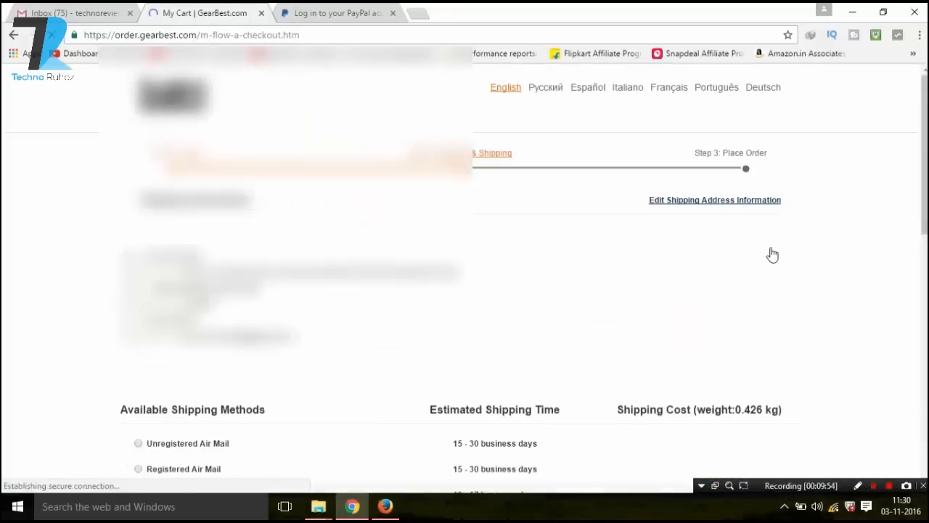
# - Examine the available shipping methods with their delivery times and costs, and the grand total in the bill
pyautogui.scroll(-2, 787, 243)
pyautogui.scroll(-1, 205, 230)
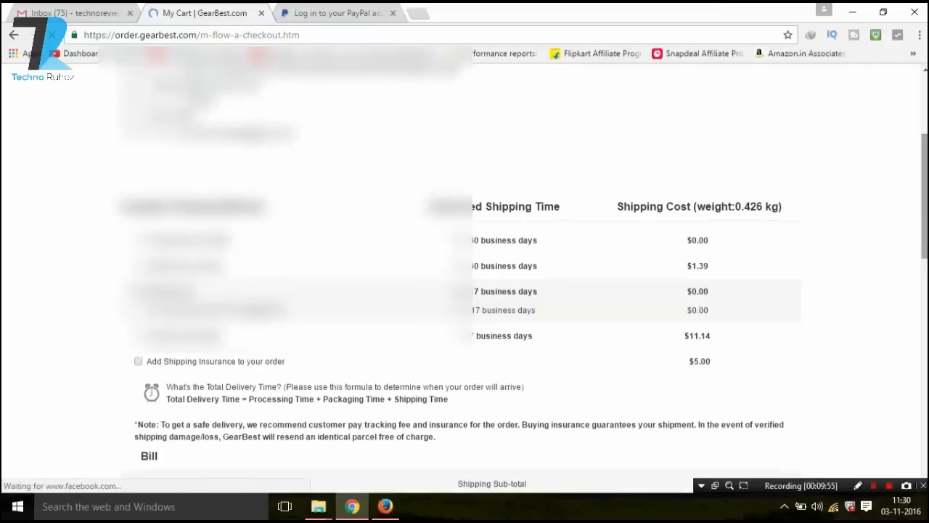
pyautogui.scroll(-1, 205, 230)
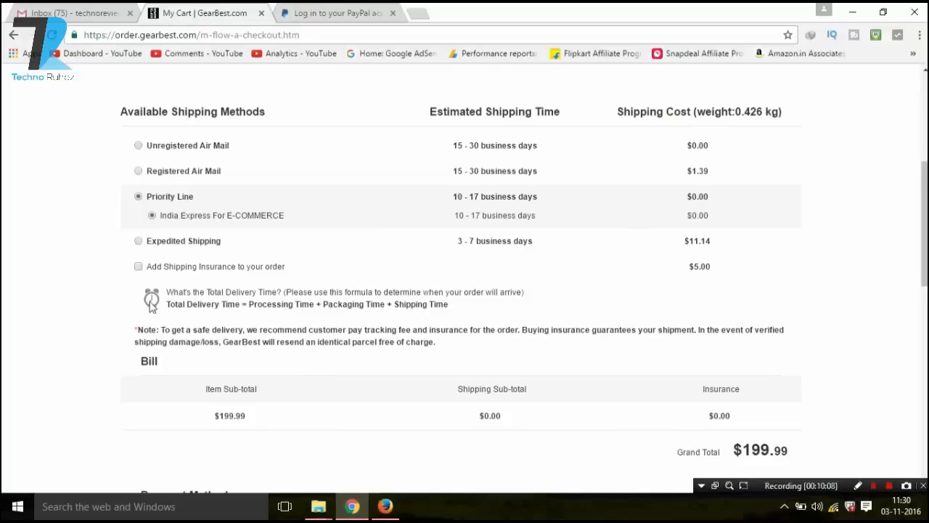
pyautogui.scroll(-3, 911, 298)
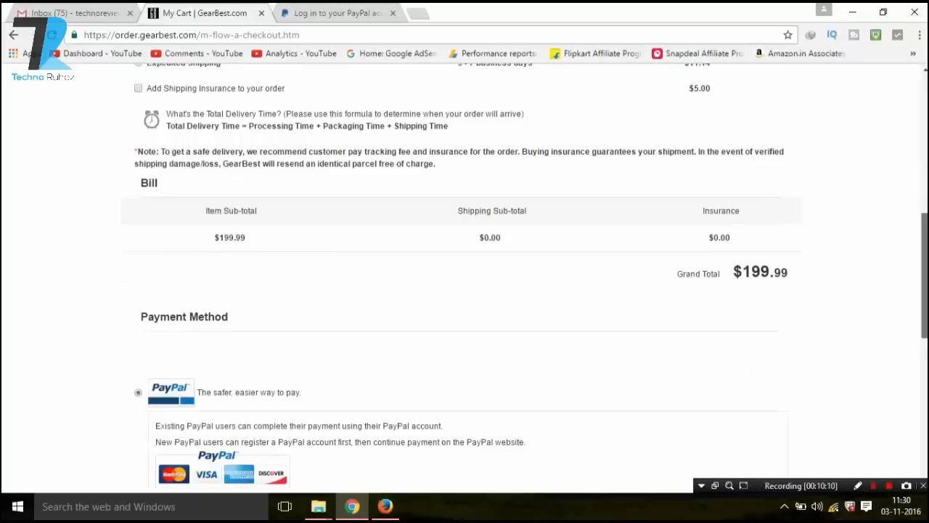
pyautogui.moveTo(734, 279); pyautogui.dragTo(798, 285)
pyautogui.click(855, 288)
# - Read the PayPal option's description under Payment Method and select PayPal as the way to pay
pyautogui.scroll(-3, 277, 259)
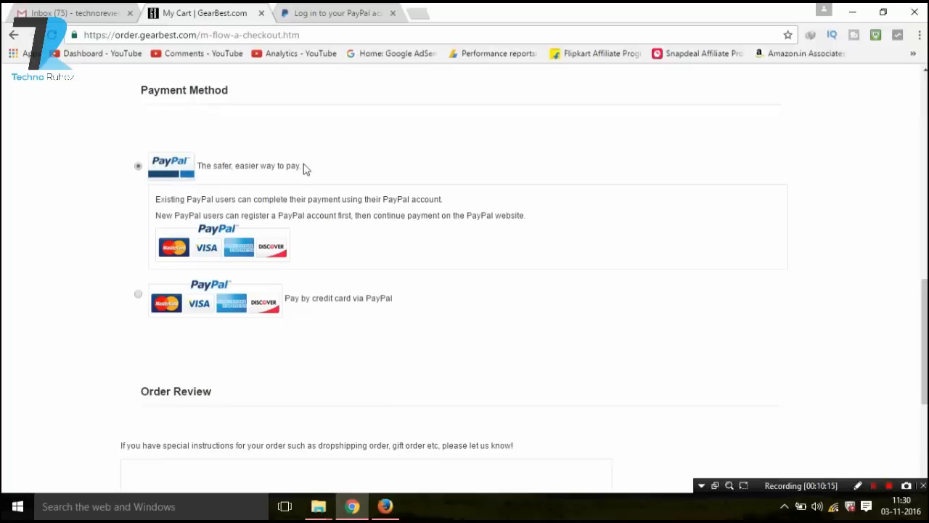
pyautogui.moveTo(303, 167); pyautogui.dragTo(196, 167)
pyautogui.click(431, 157)
pyautogui.moveTo(306, 175); pyautogui.dragTo(198, 167)
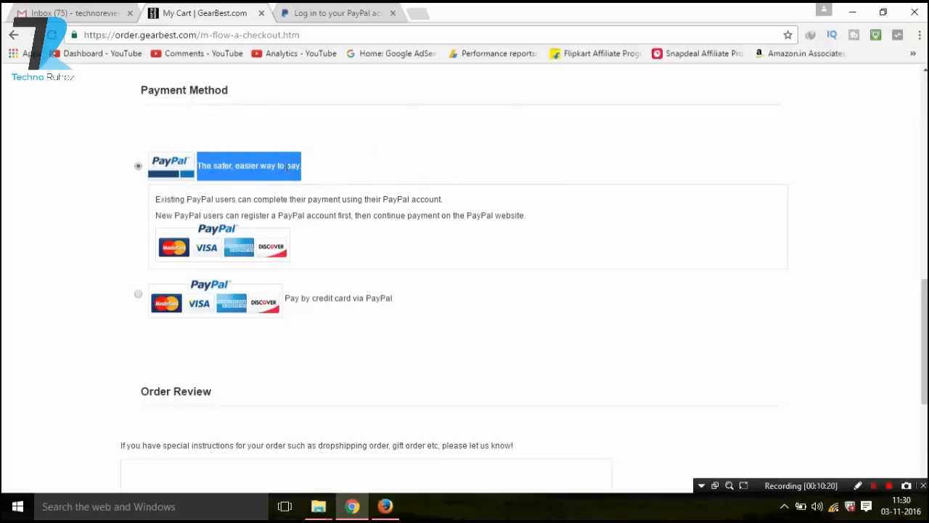
pyautogui.click(363, 171)
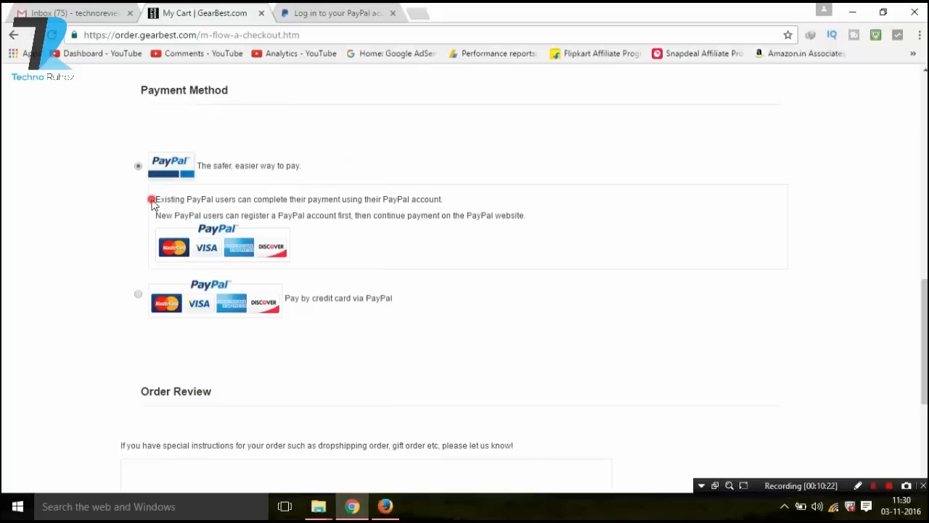
pyautogui.moveTo(151, 204); pyautogui.dragTo(531, 219)
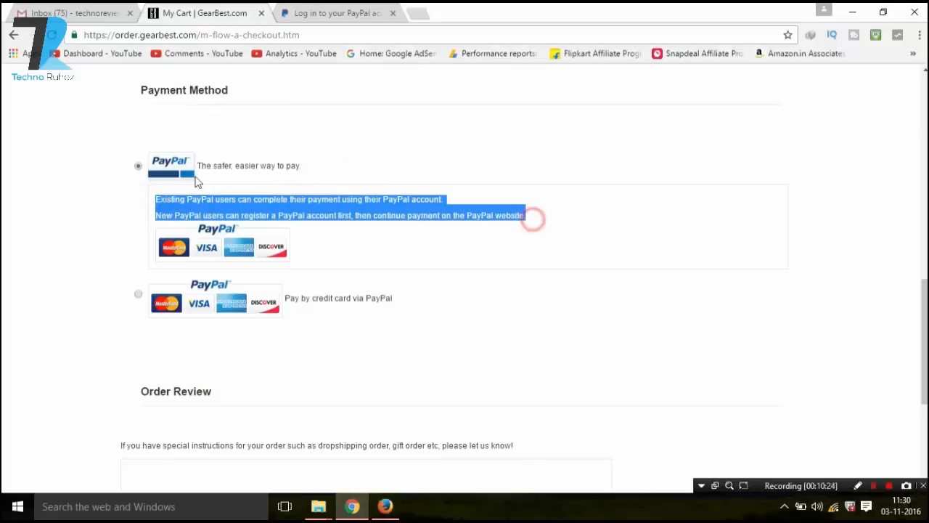
pyautogui.click(138, 167)
pyautogui.click(36, 208)
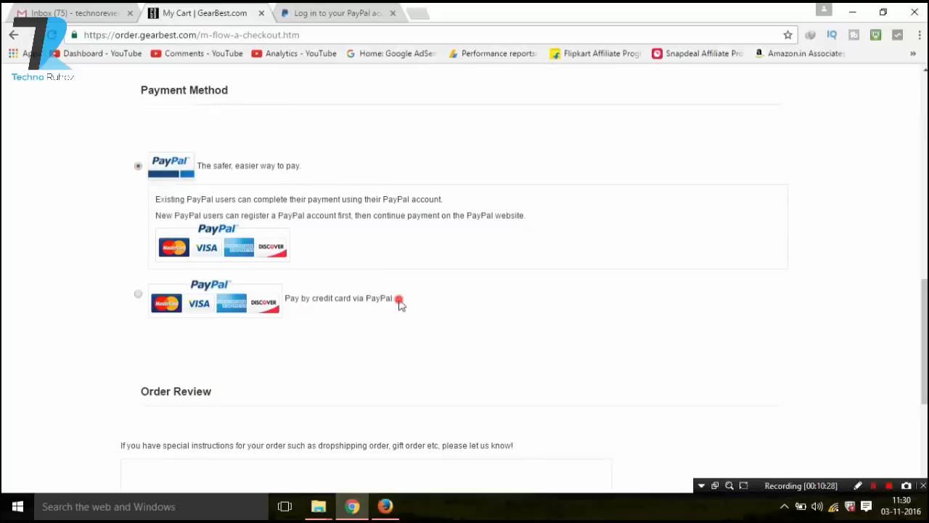
# - Examine the option to pay by credit card via PayPal and the Order Review section with its special instructions field
pyautogui.moveTo(399, 303); pyautogui.dragTo(322, 305)
pyautogui.click(317, 305)
pyautogui.click(453, 294)
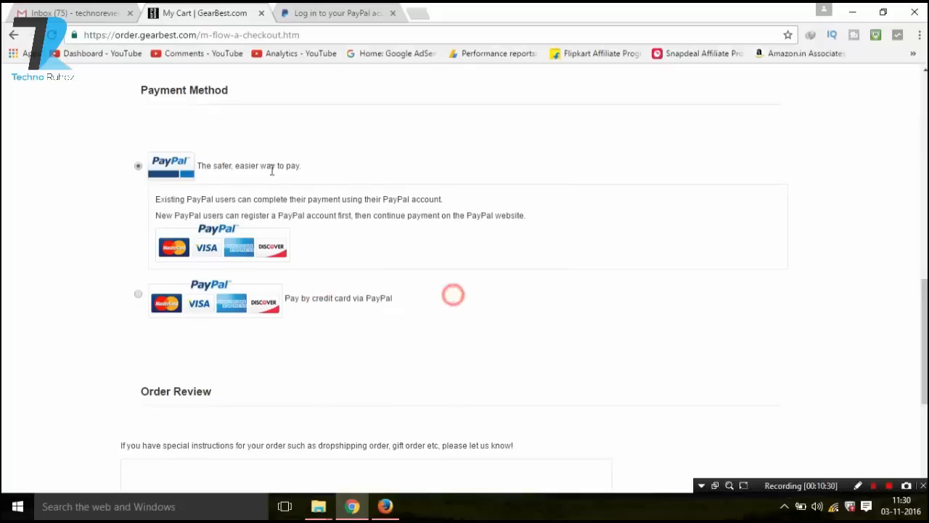
pyautogui.scroll(-2, 529, 444)
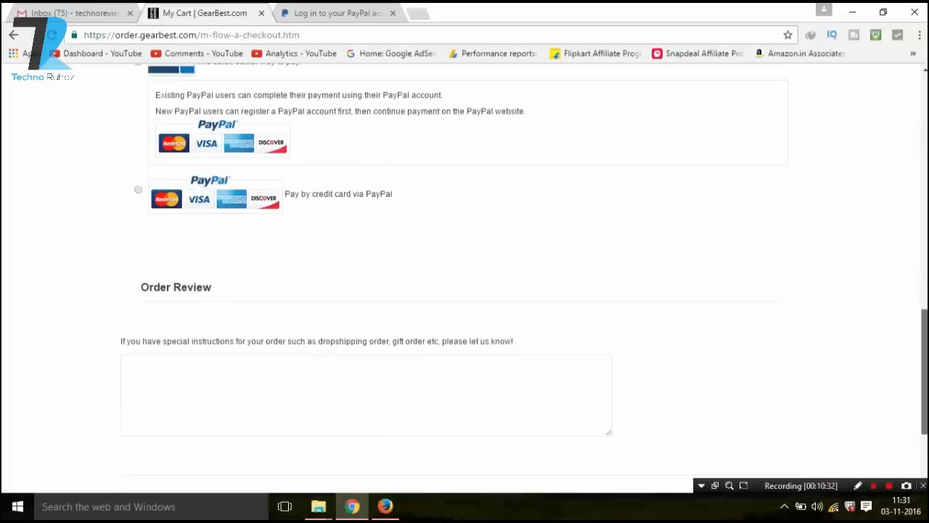
pyautogui.scroll(4, 528, 444)
pyautogui.scroll(-5, 529, 445)
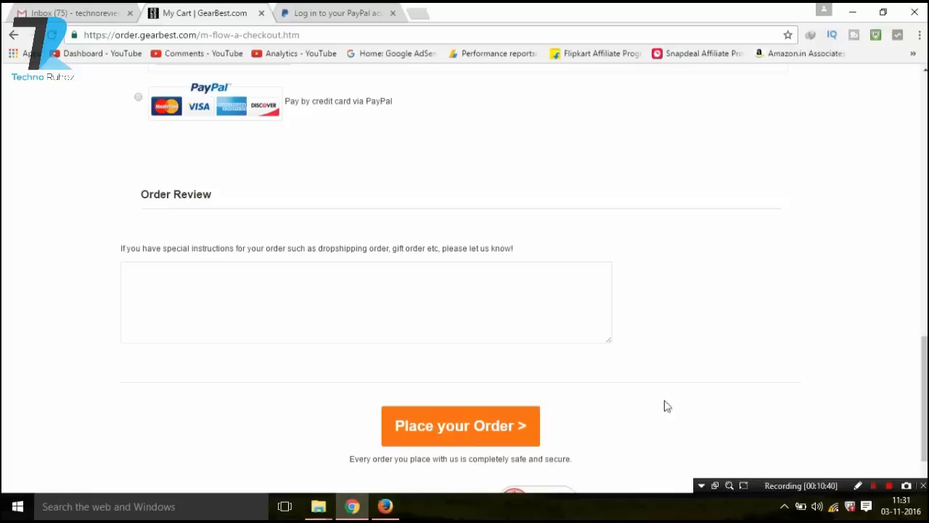
# - Recheck the grand total, the order placement section and the shipping address information on the checkout page
pyautogui.moveTo(925, 399); pyautogui.dragTo(925, 304)
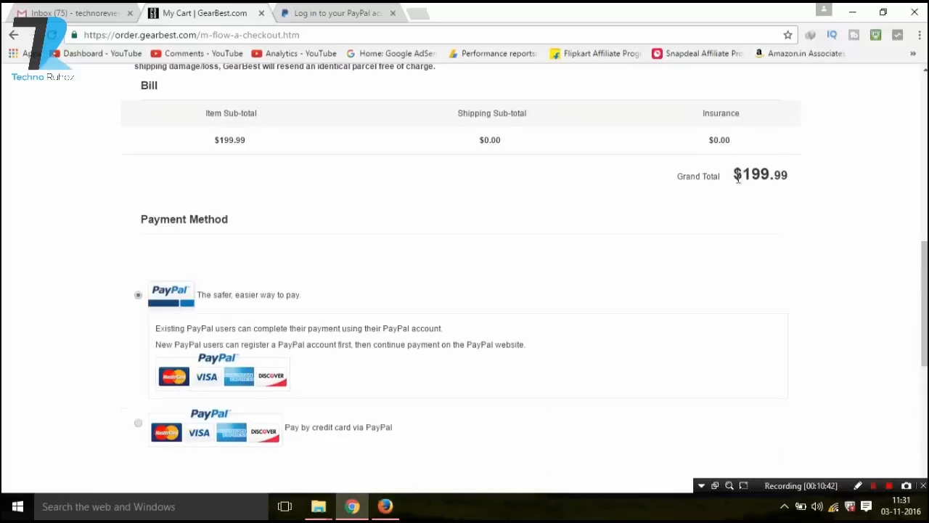
pyautogui.moveTo(735, 174); pyautogui.dragTo(789, 228)
pyautogui.click(788, 224)
pyautogui.scroll(-2, 789, 224)
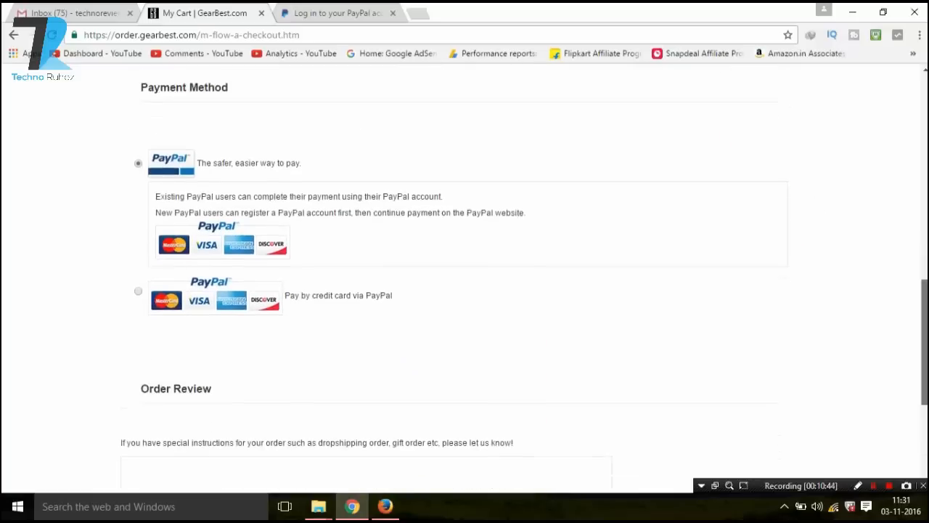
pyautogui.scroll(-3, 465, 276)
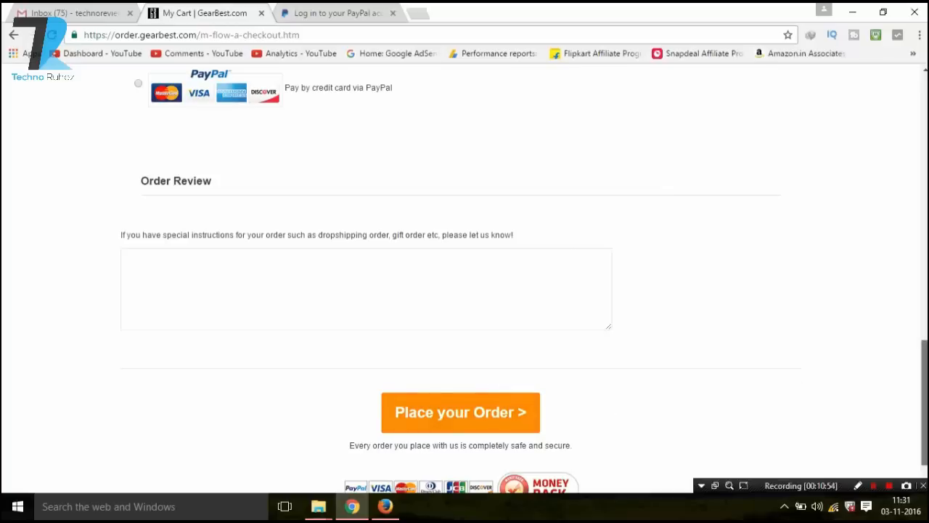
pyautogui.moveTo(925, 407); pyautogui.dragTo(925, 138)
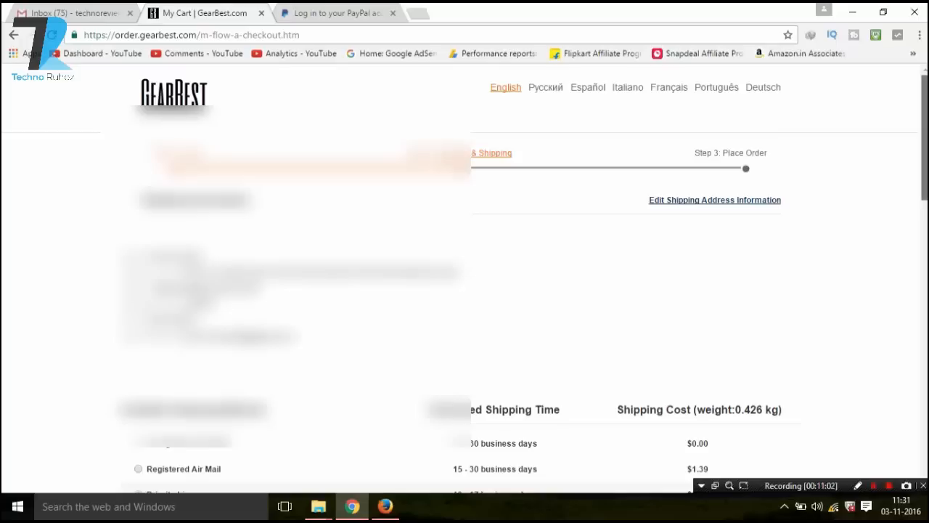
pyautogui.scroll(-1, 465, 283)
pyautogui.scroll(1, 347, 303)
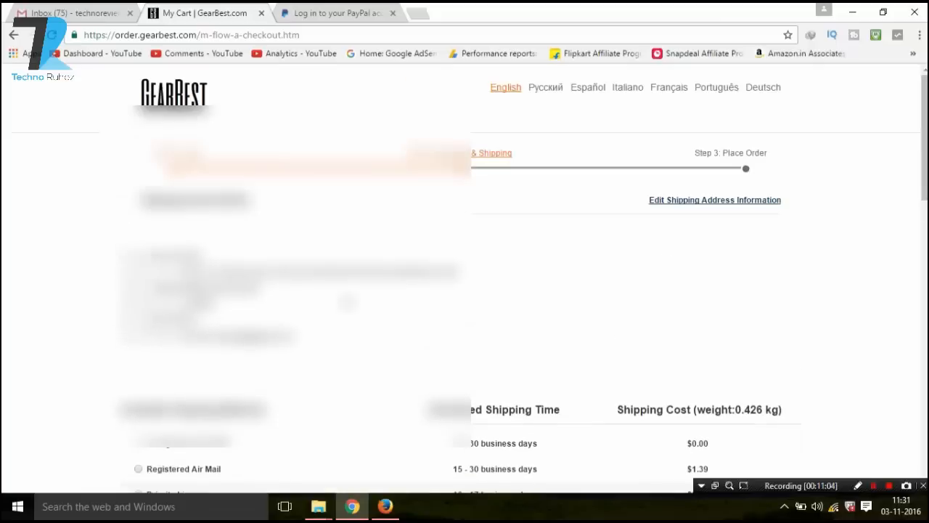
# - Switch to Firefox and view the PayPal account activation page and the Payment Methods page
pyautogui.click(311, 13)
pyautogui.click(206, 13)
pyautogui.click(385, 506)
pyautogui.click(224, 10)
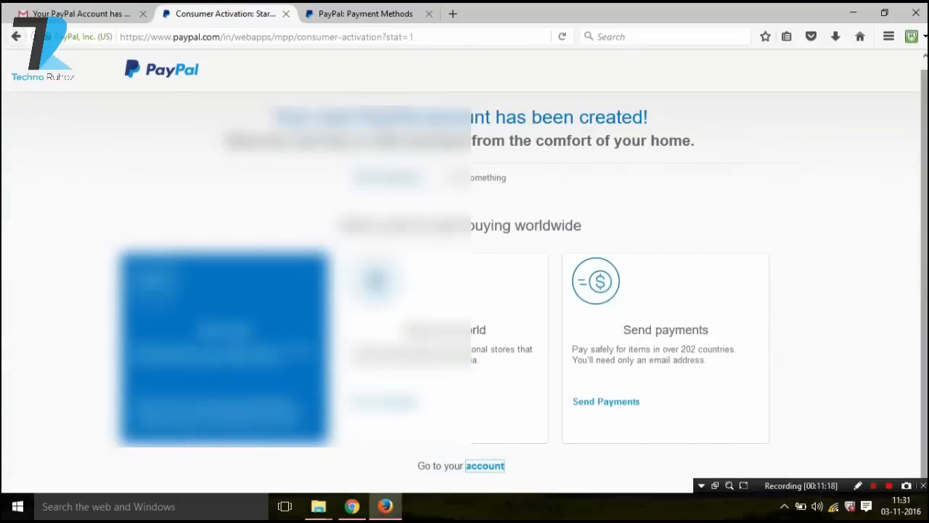
pyautogui.click(339, 13)
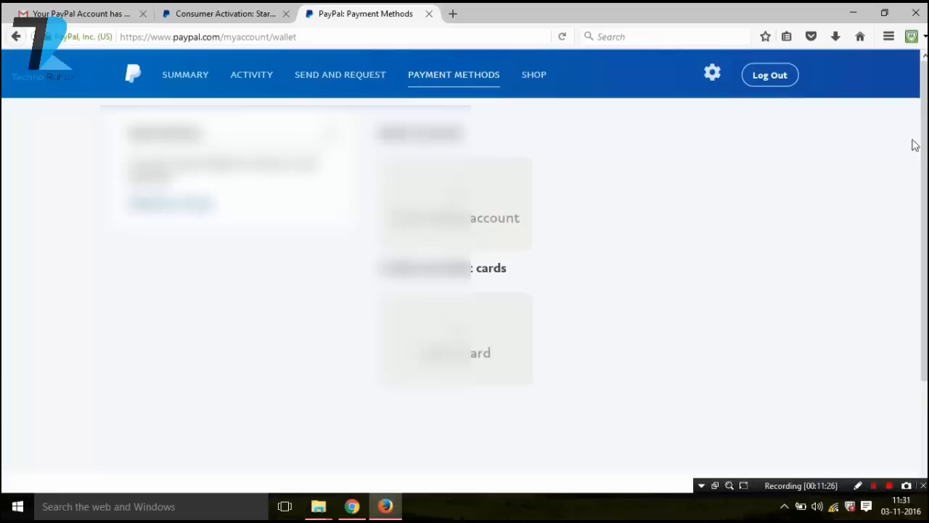
# - Review the PayPal activation page's Add Card offer, the bank and card linking options, and the Gmail message about the limited account
pyautogui.click(202, 12)
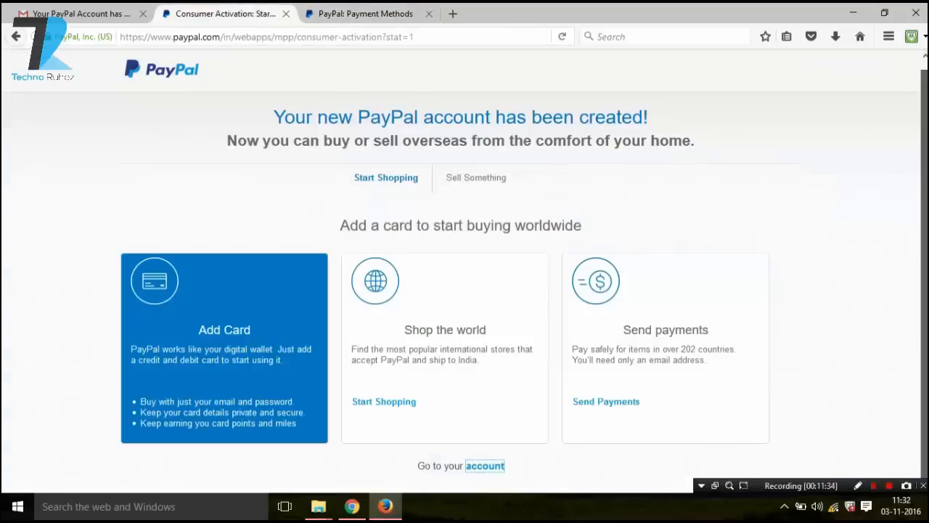
pyautogui.scroll(1, 690, 196)
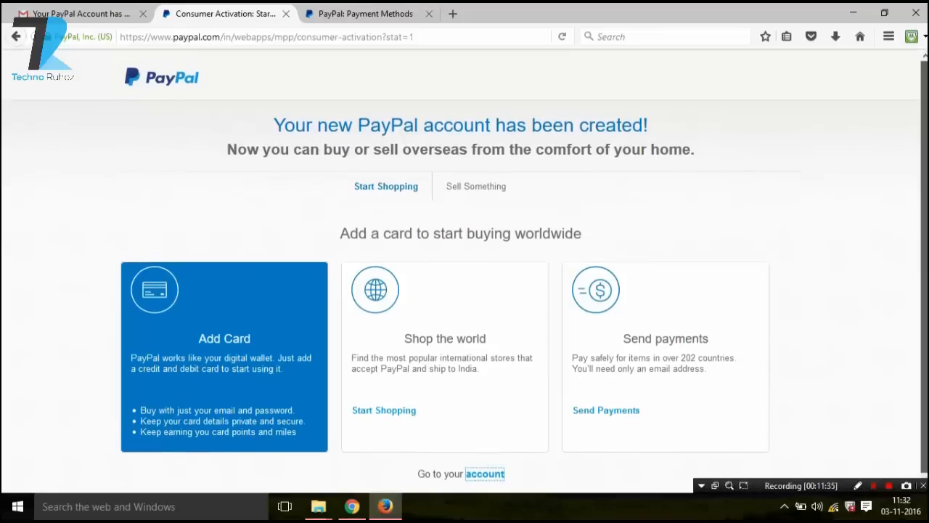
pyautogui.click(368, 12)
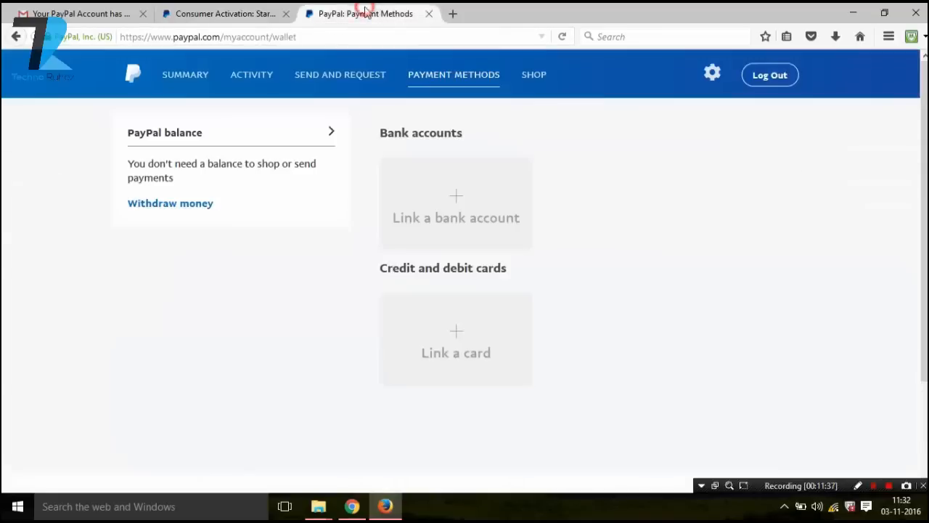
pyautogui.click(216, 15)
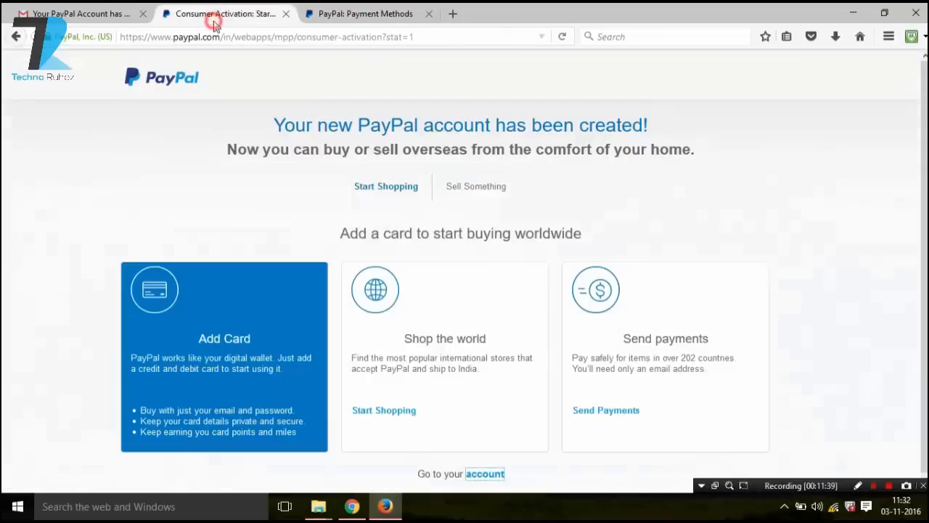
pyautogui.click(327, 12)
pyautogui.click(57, 13)
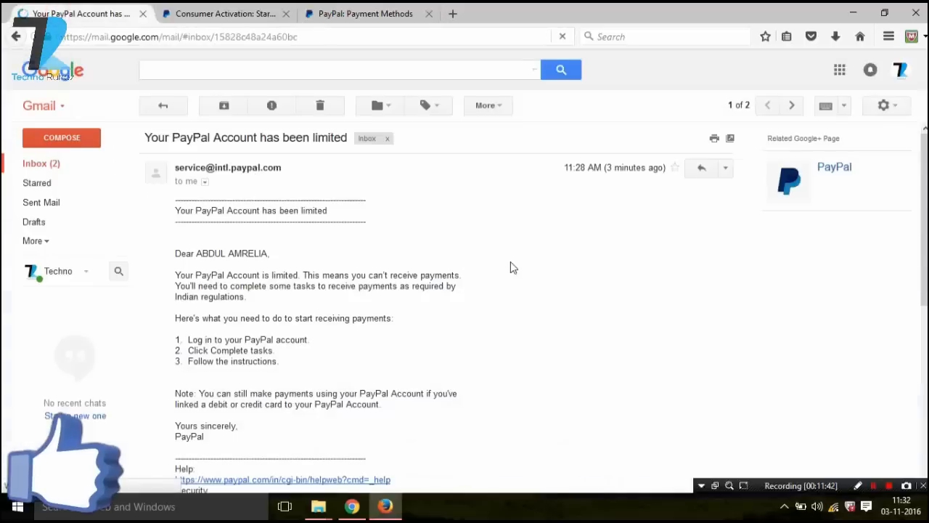
pyautogui.click(251, 15)
pyautogui.click(380, 20)
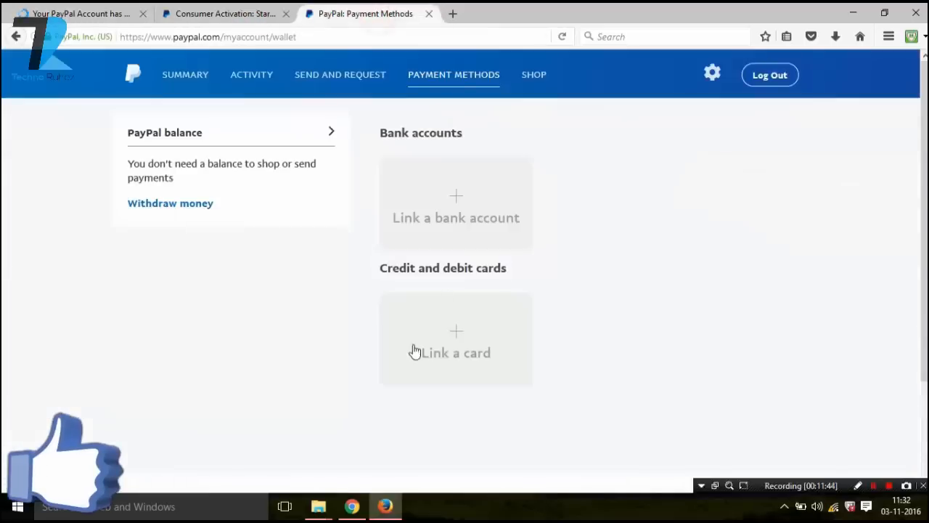
pyautogui.click(213, 12)
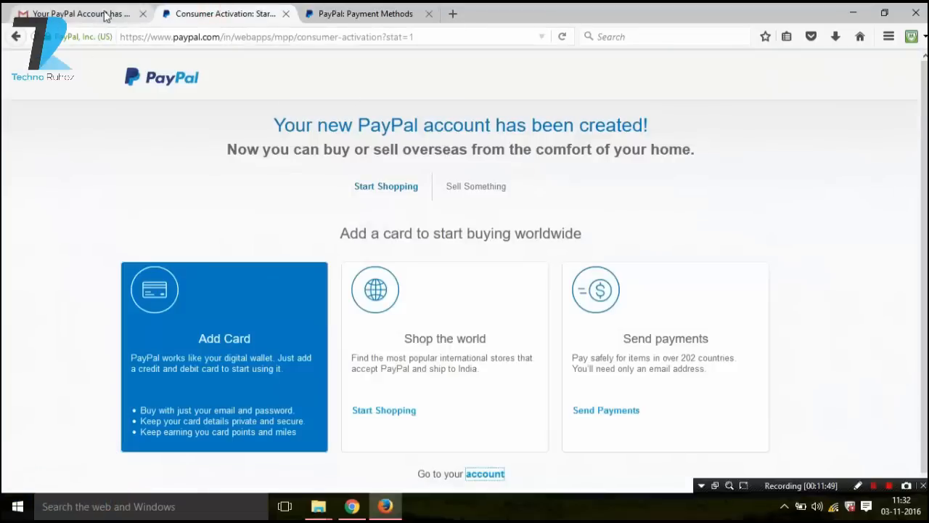
pyautogui.click(80, 14)
pyautogui.click(240, 16)
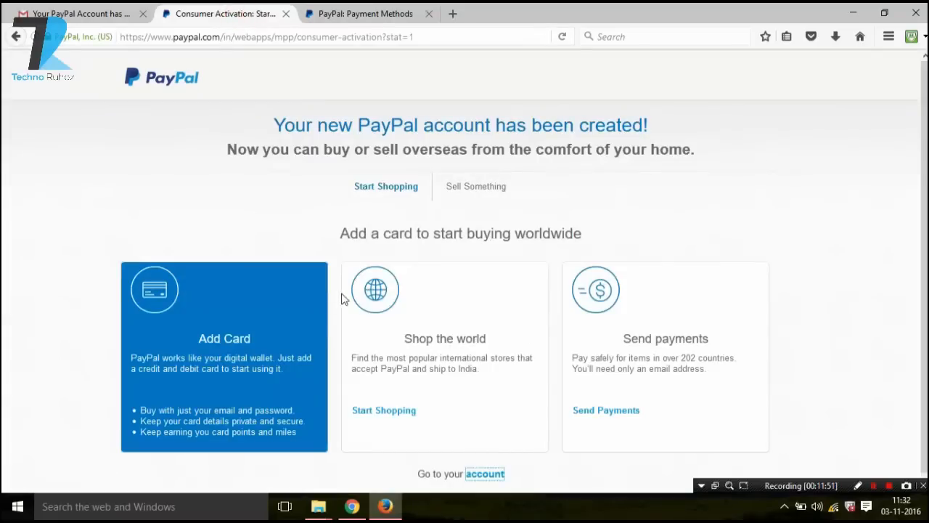